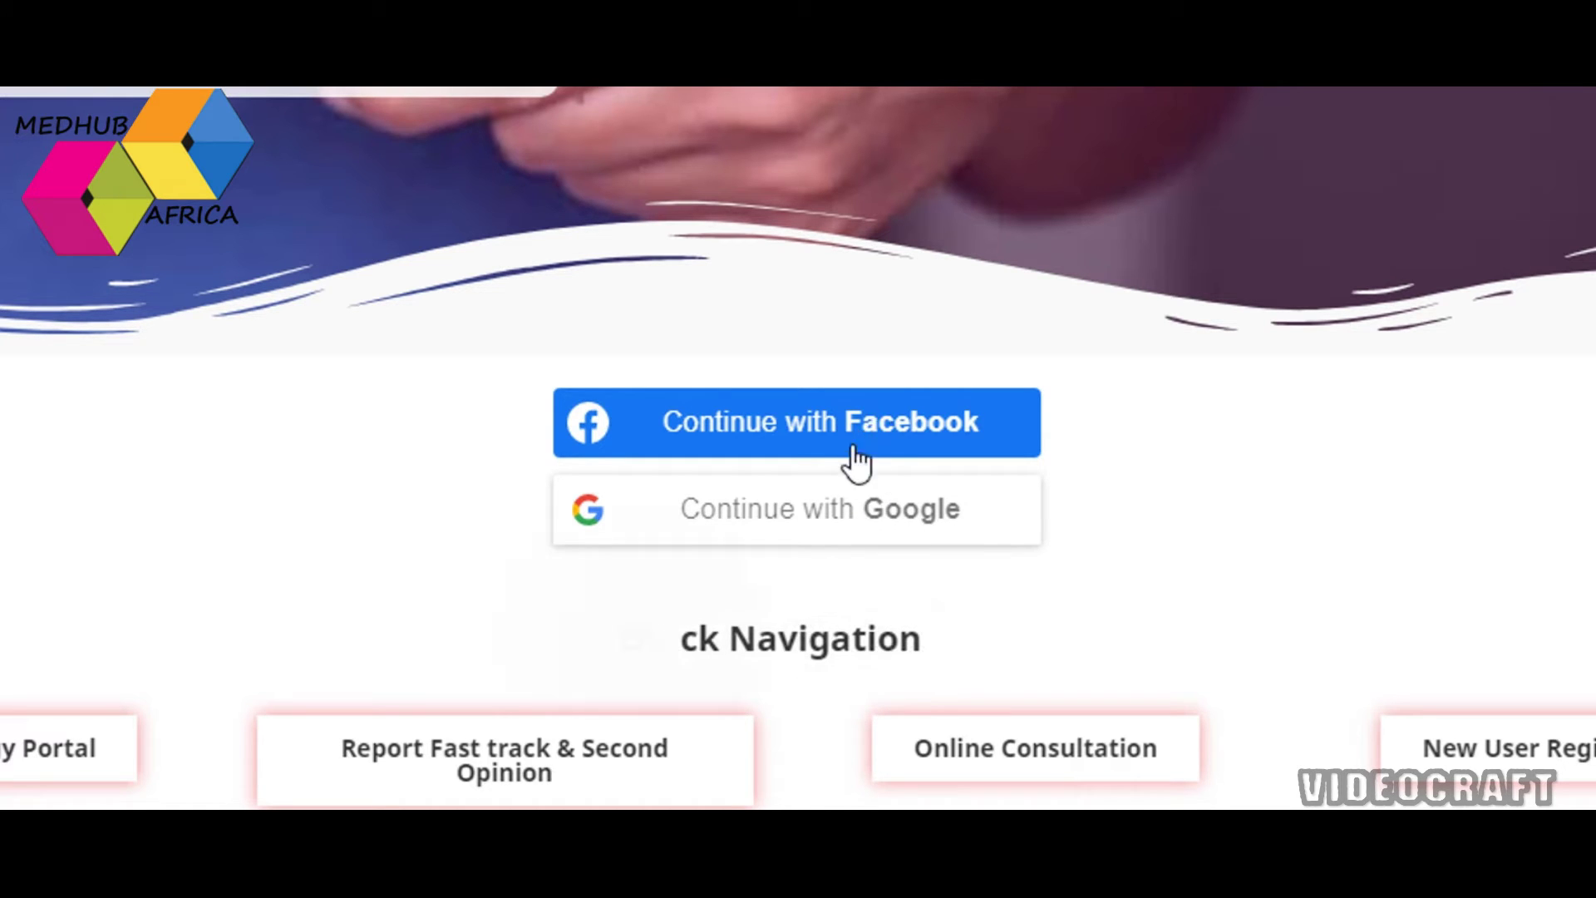
Sign in to medhub.africa through Google with one of the listed accounts.
click(822, 514)
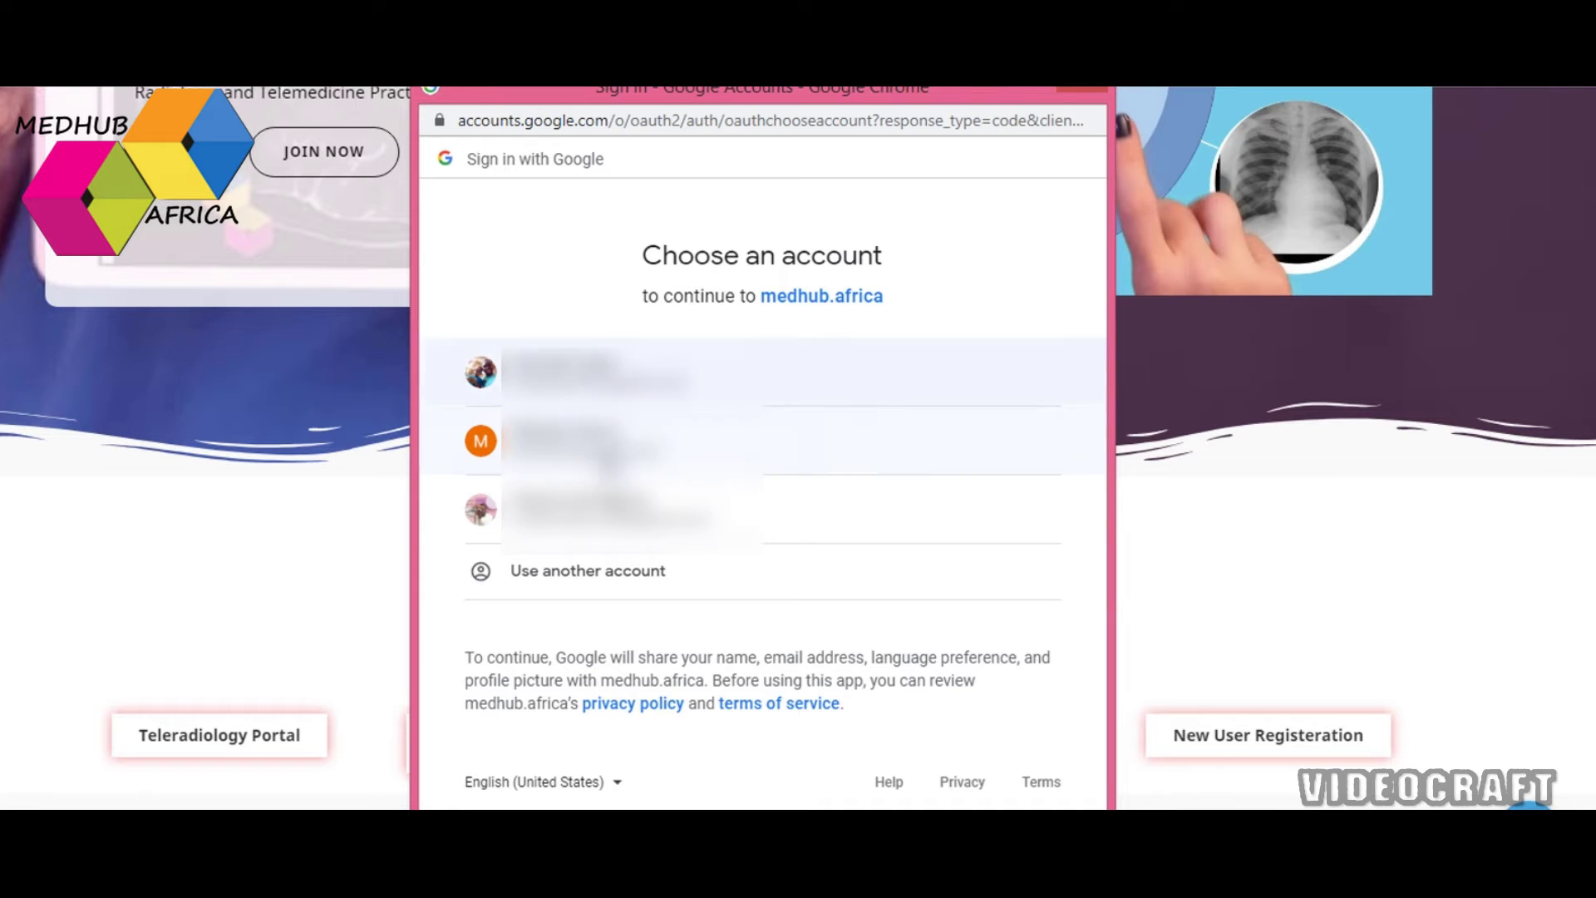
click(616, 509)
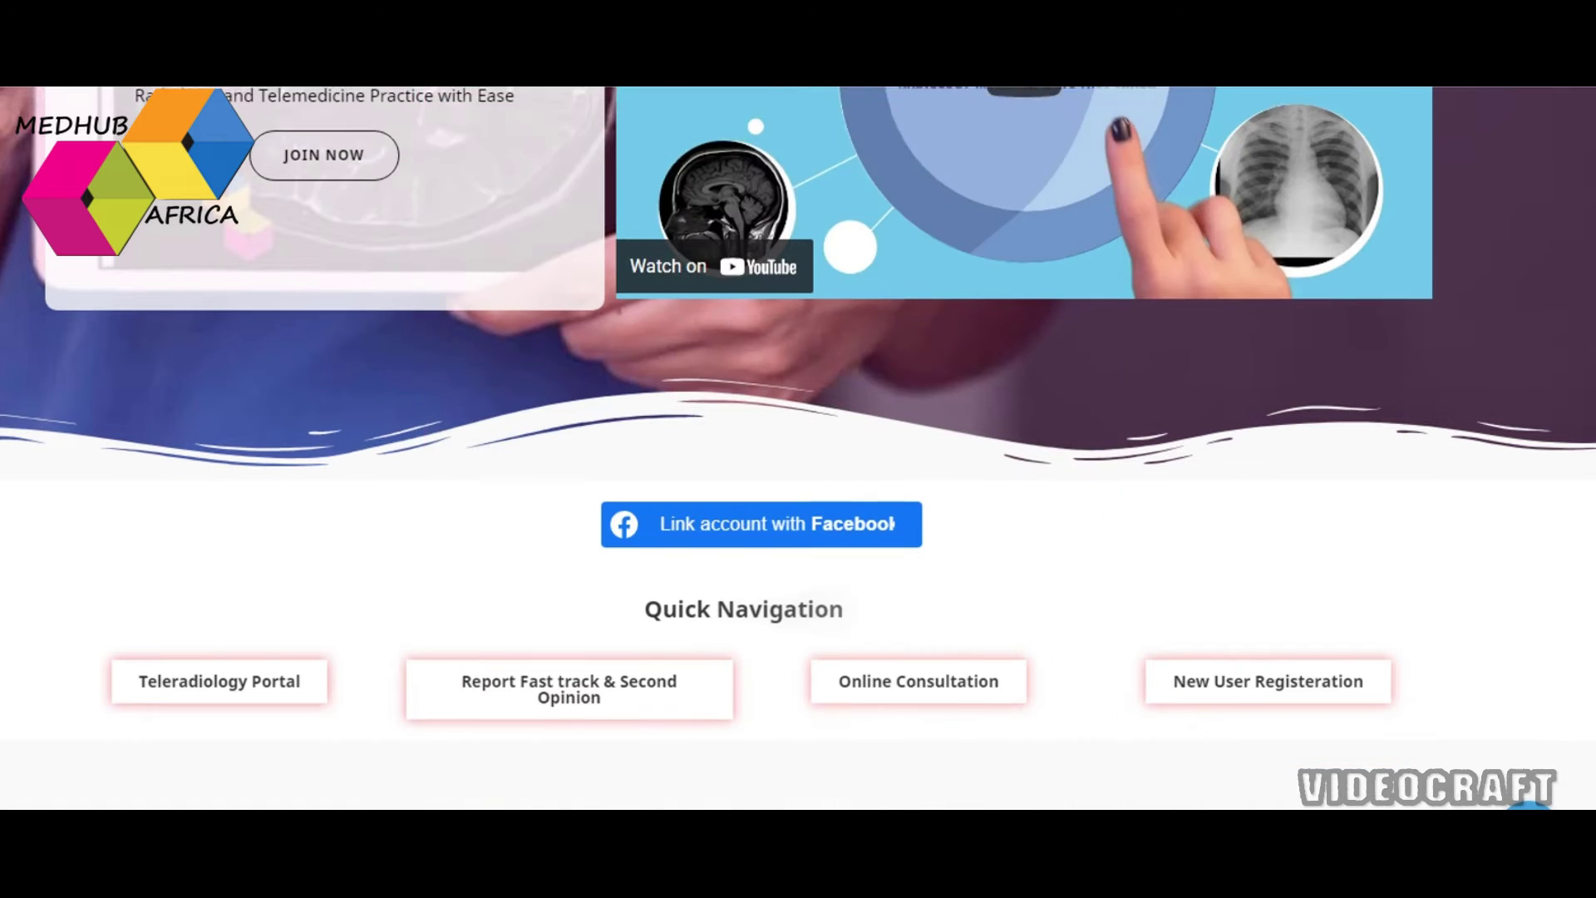
Open the CT & MRI request form for uploading a DICOM study on CD or zip from the Report Fast Track & Second Opinion portal.
scroll(669, 470, down, 3)
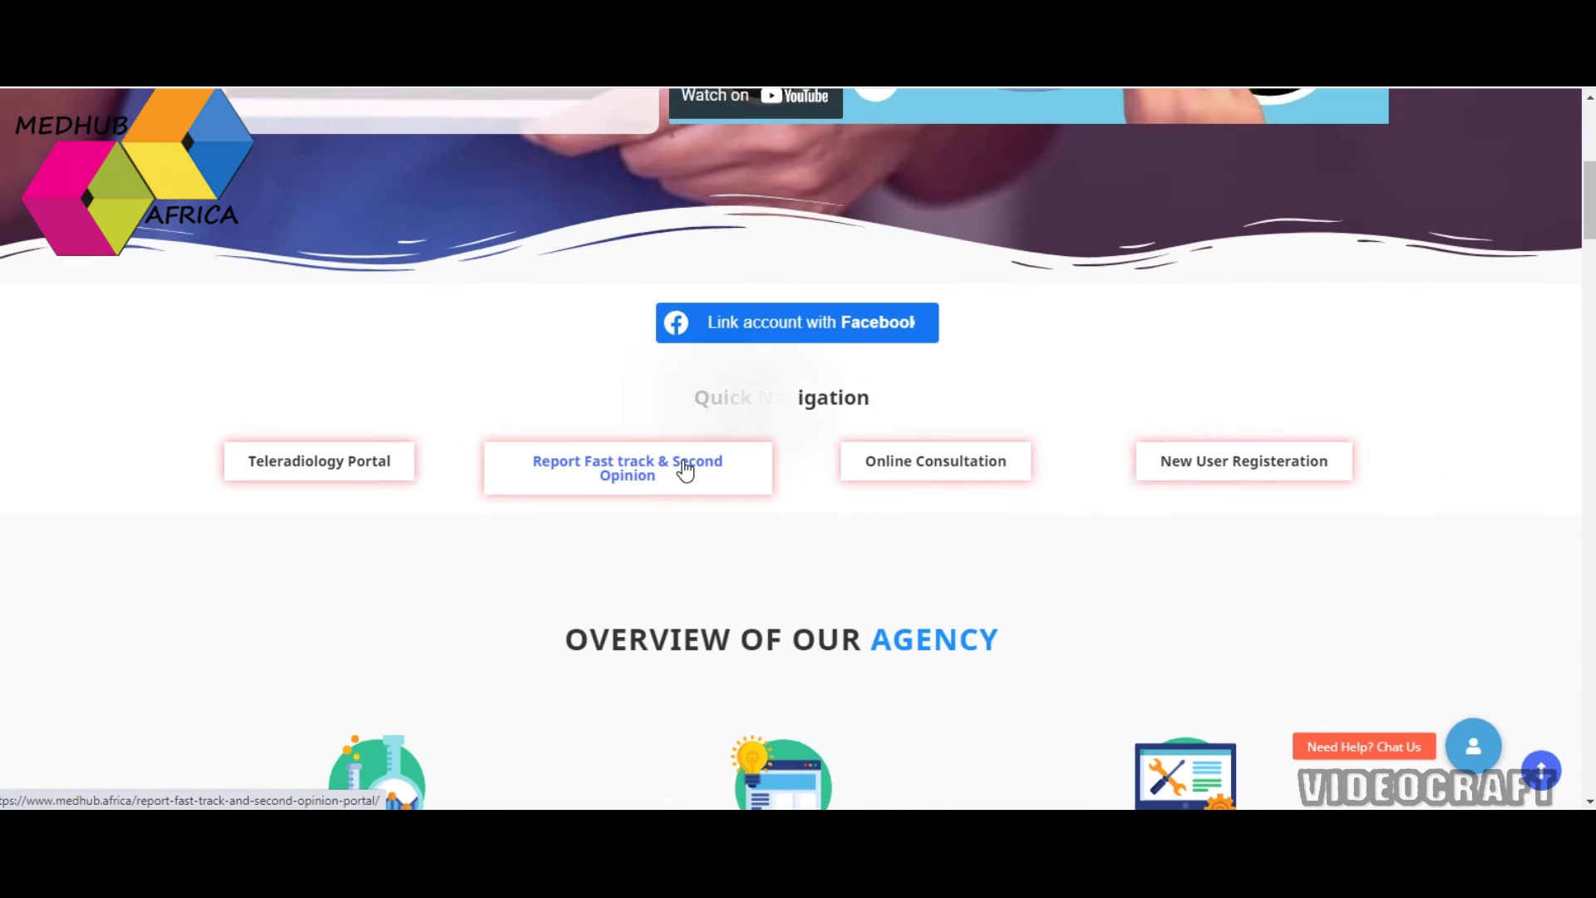
click(685, 471)
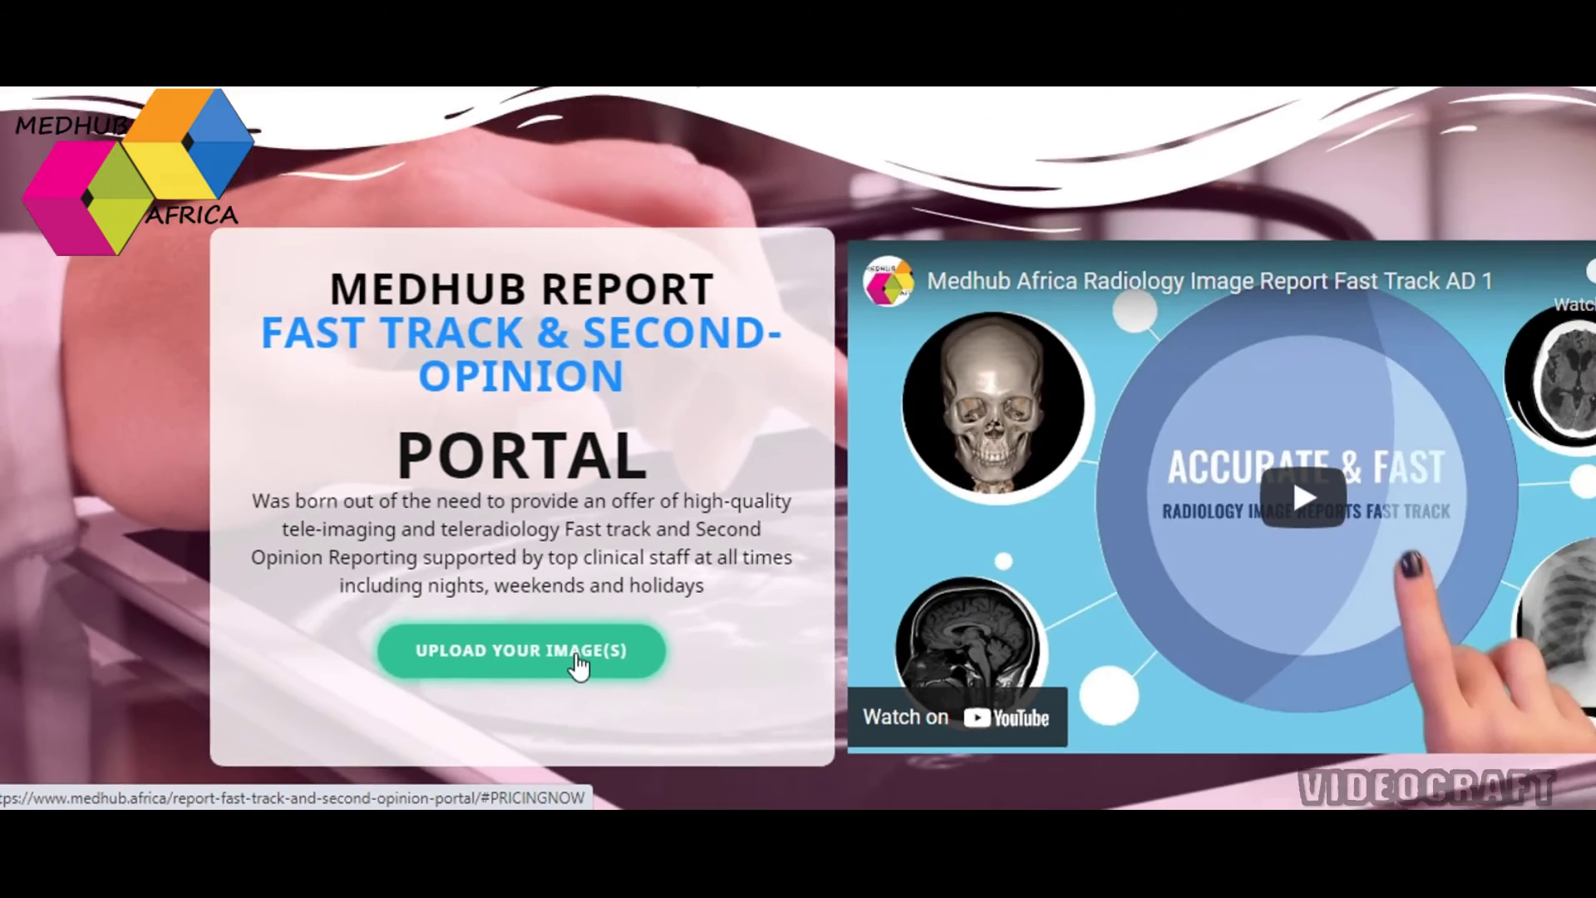
click(579, 665)
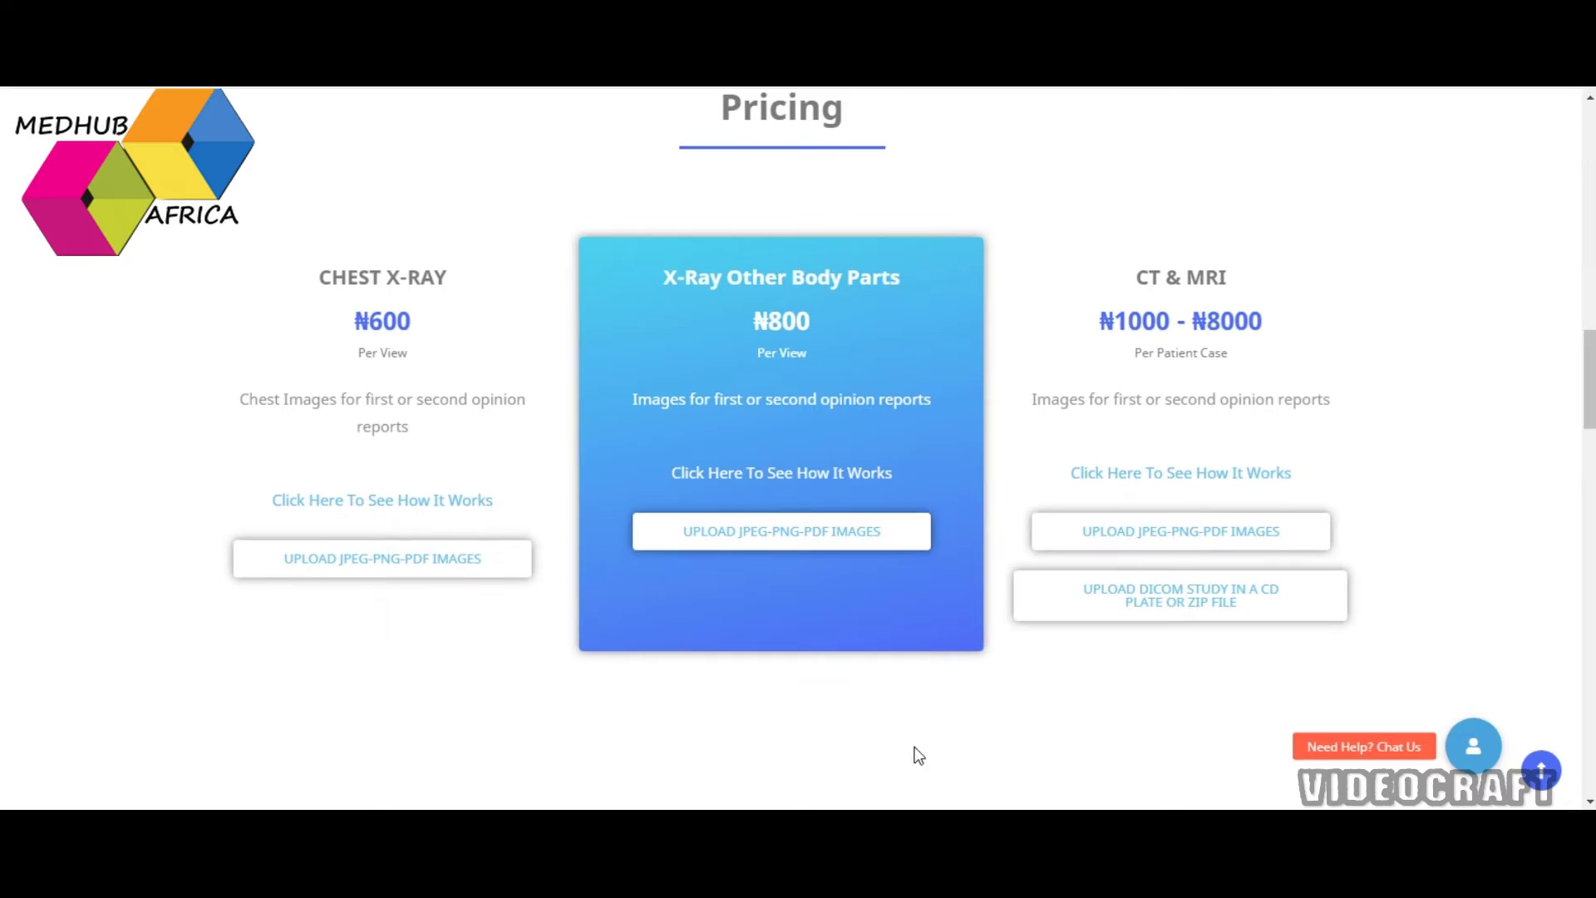
mouse_move(1577, 368)
mouse_down()
mouse_move(1576, 340)
mouse_move(1576, 362)
mouse_up()
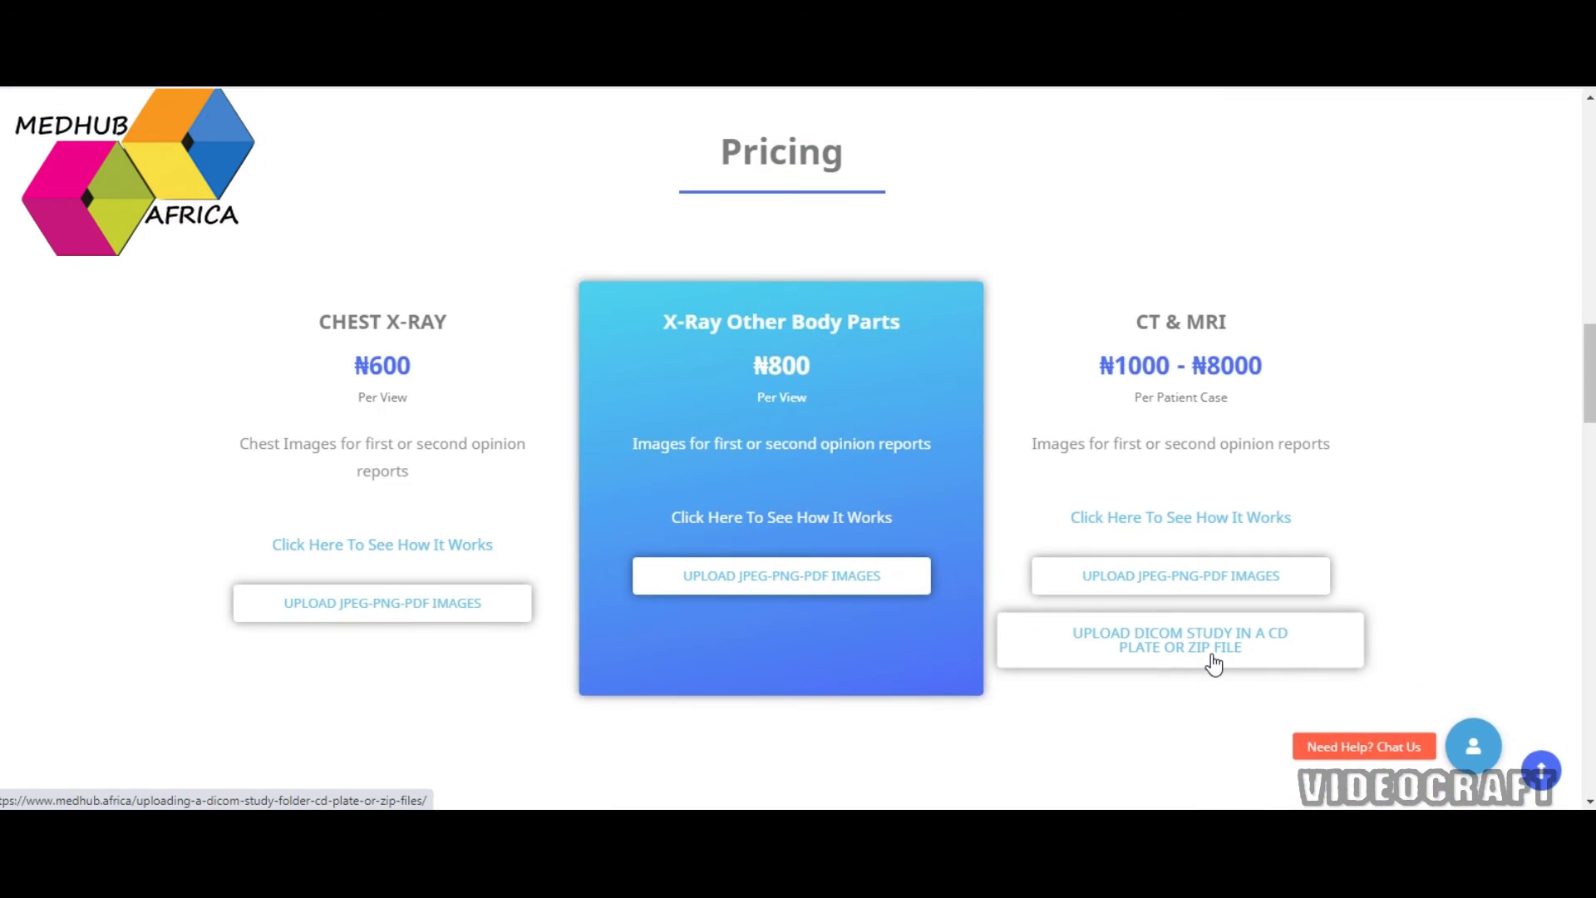
click(902, 532)
scroll(799, 449, down, 2)
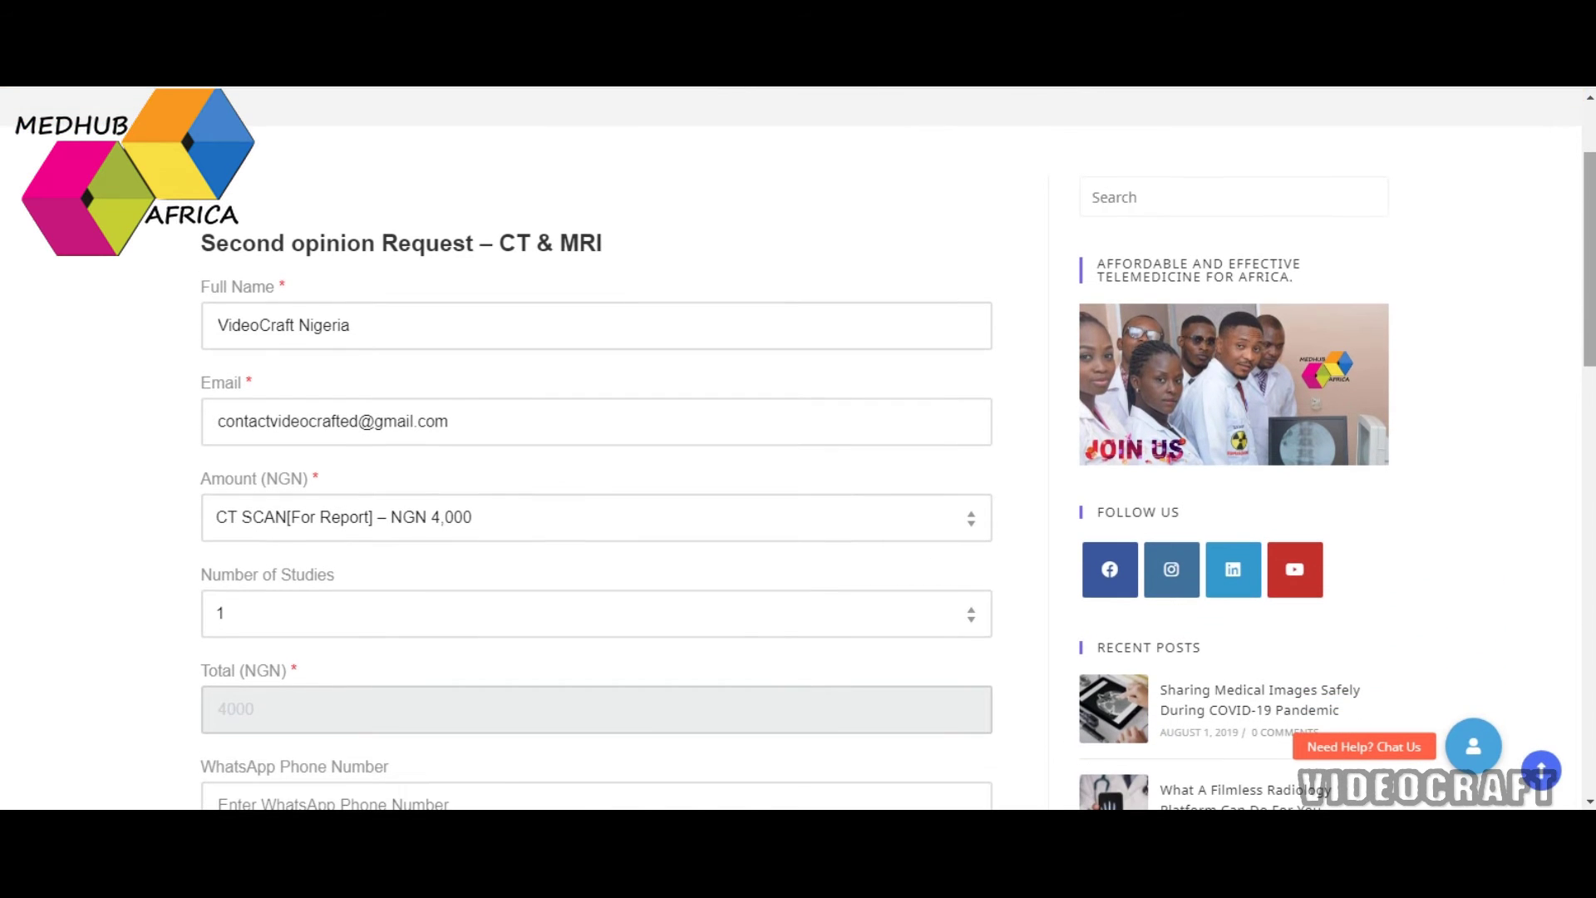
Check the prefilled Full Name, Email and Amount fields of the second opinion request.
click(641, 419)
click(269, 319)
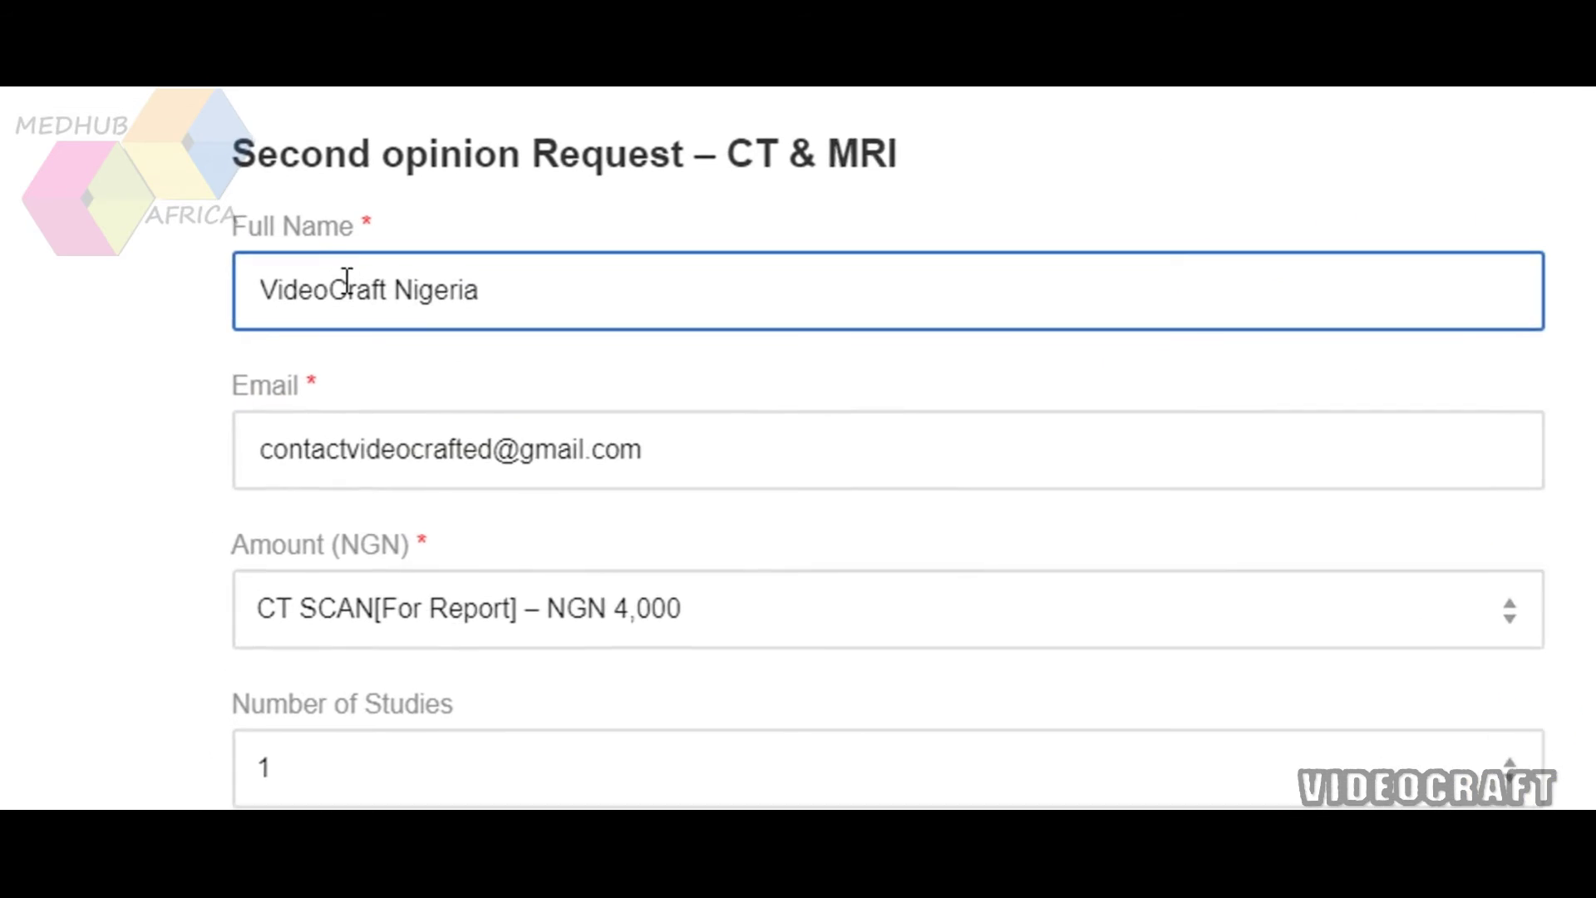
click(361, 456)
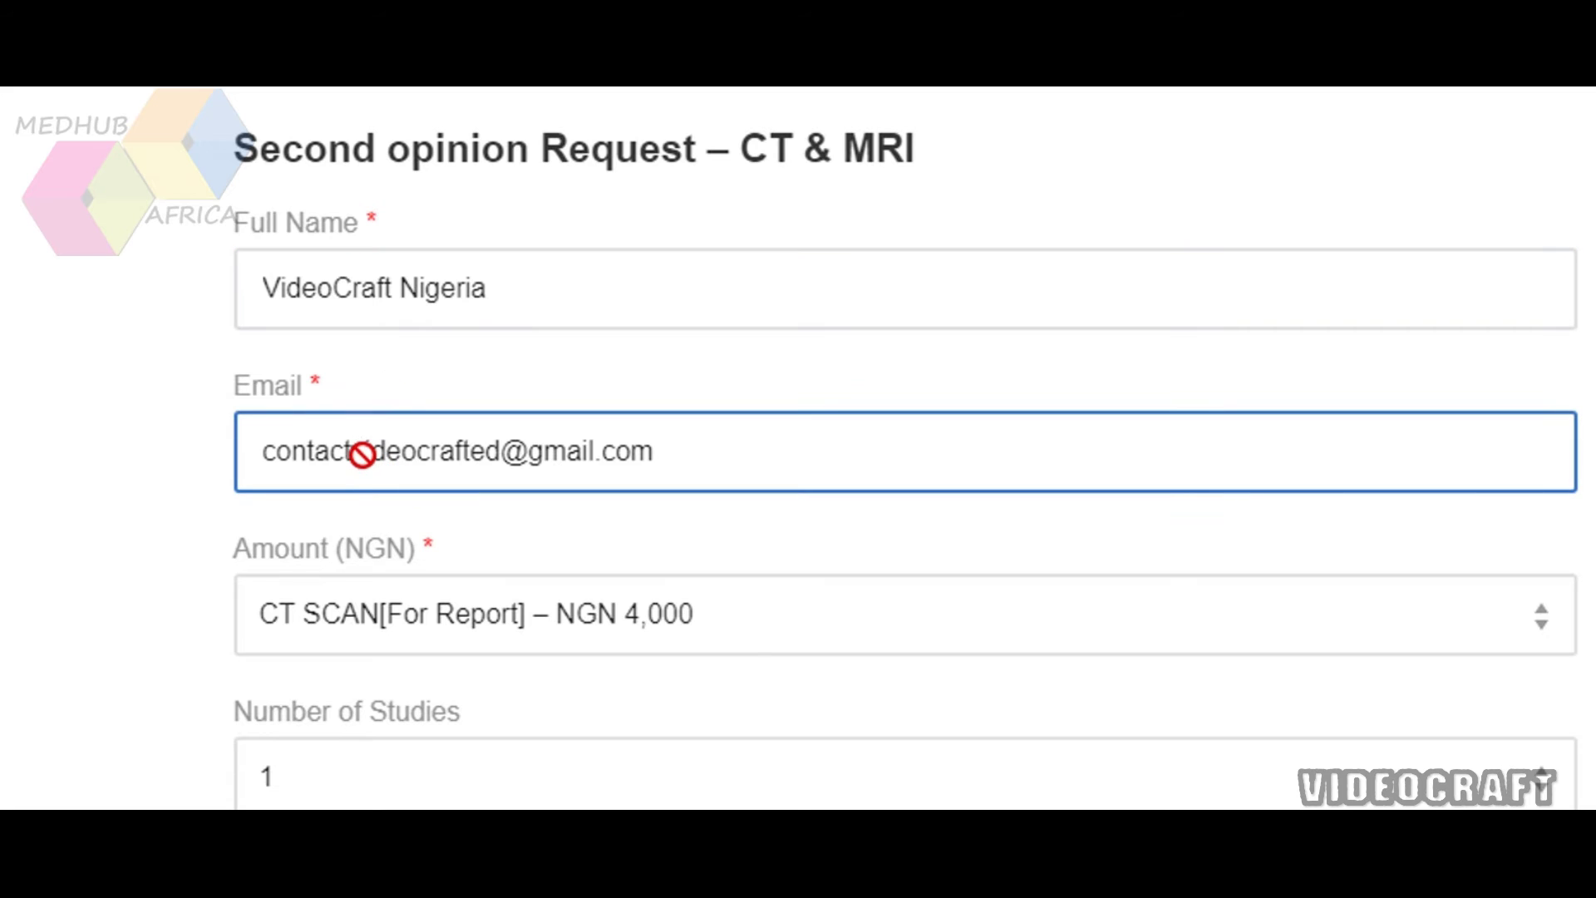
click(374, 623)
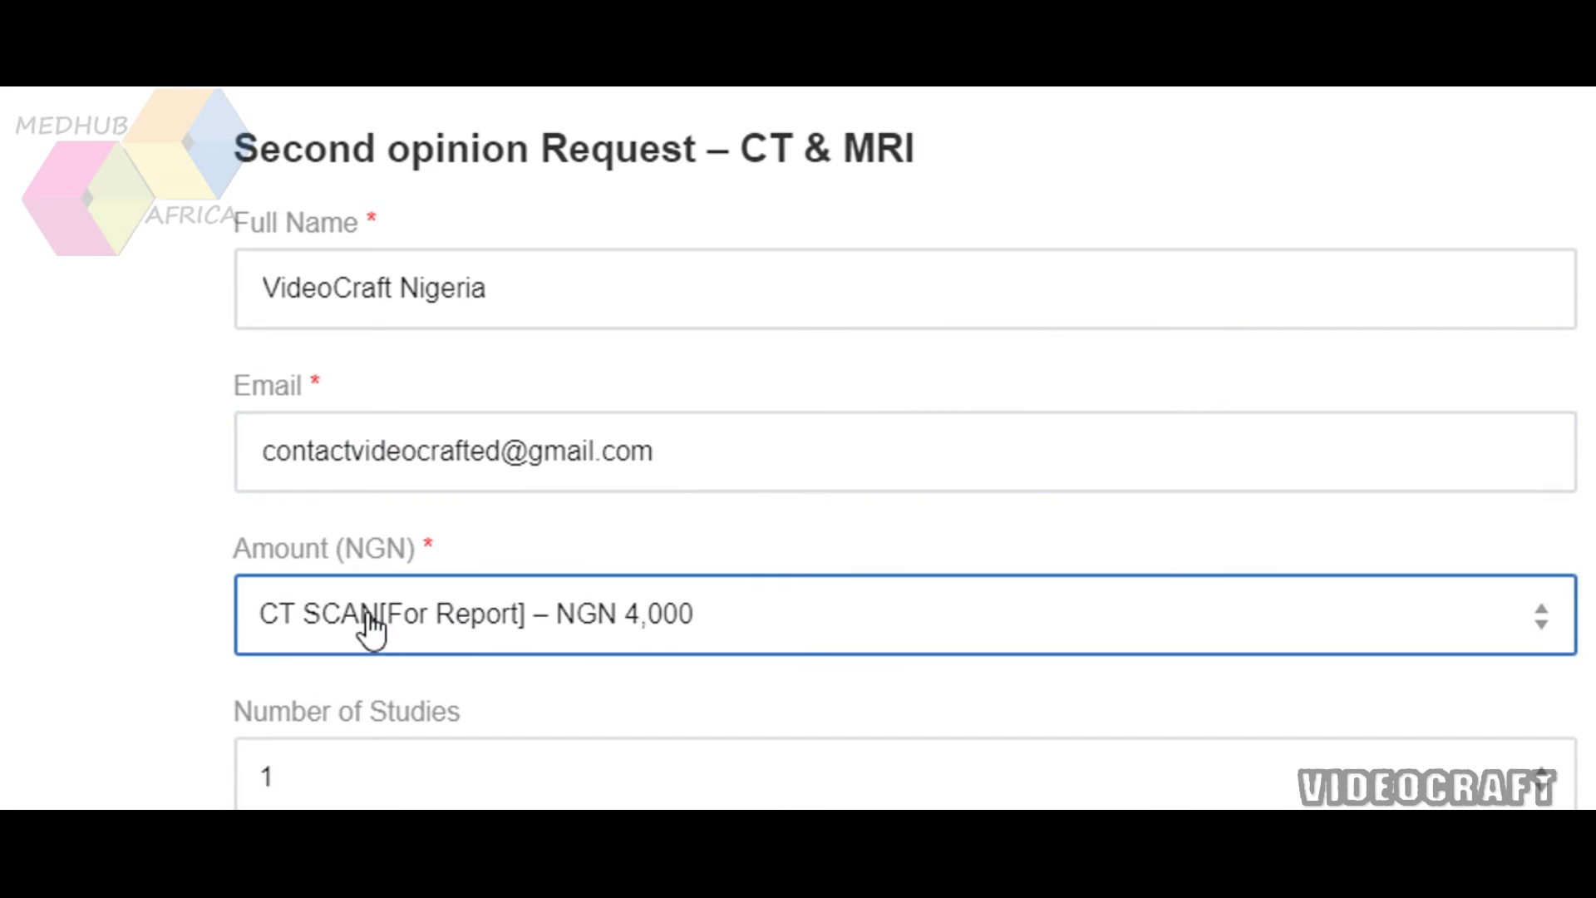
click(1306, 677)
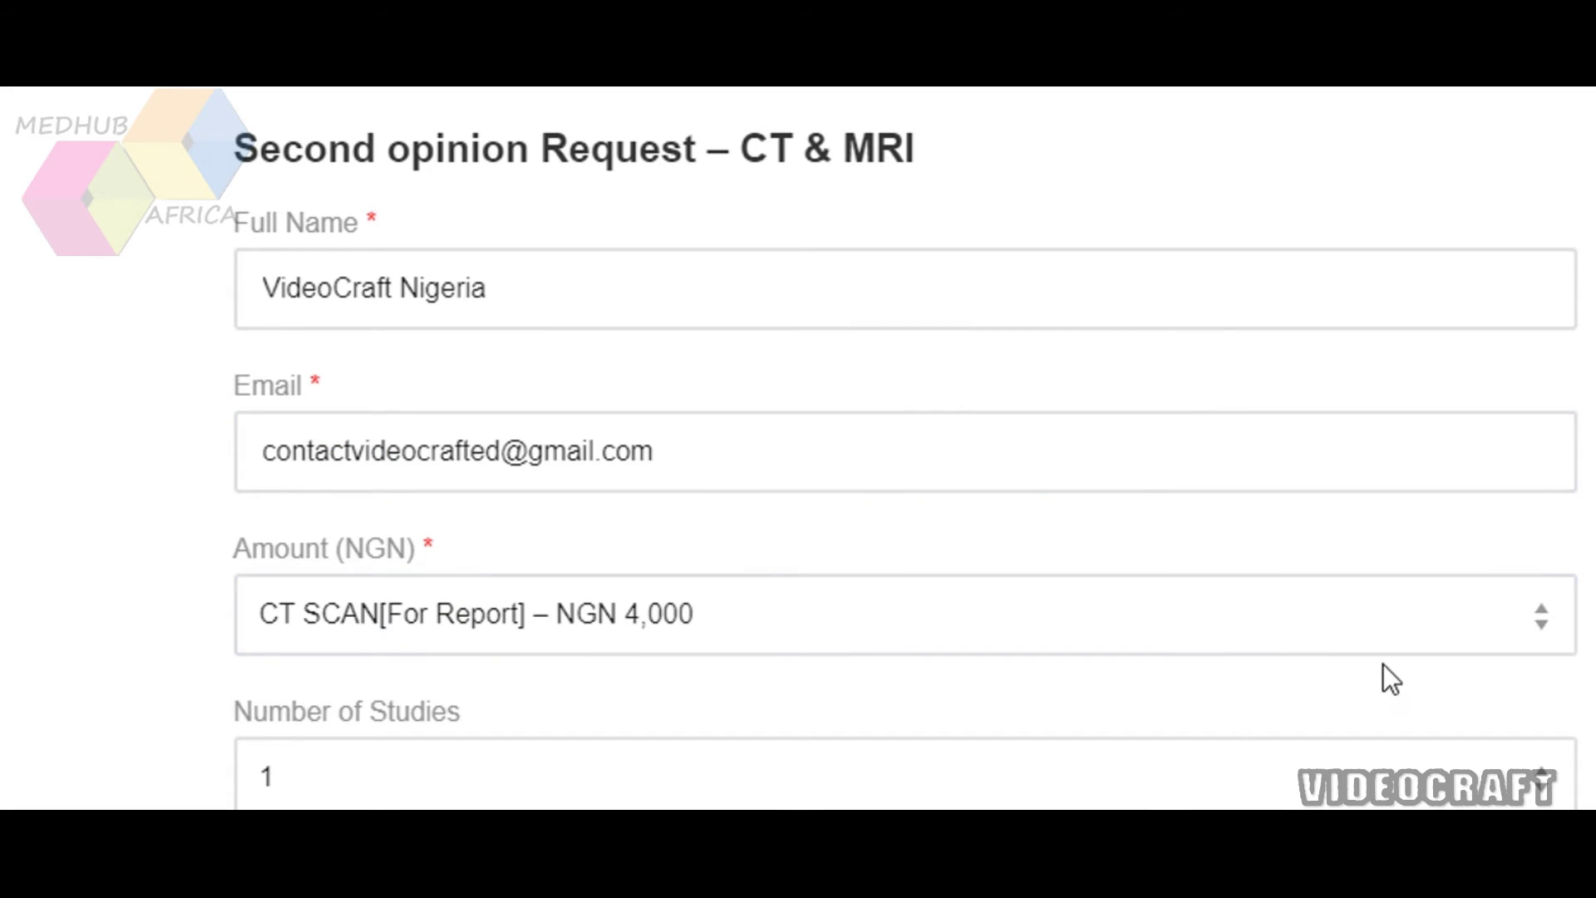
Review the amount options and choose CT SCAN[For Report] – NGN 4,000 for the request.
click(1534, 626)
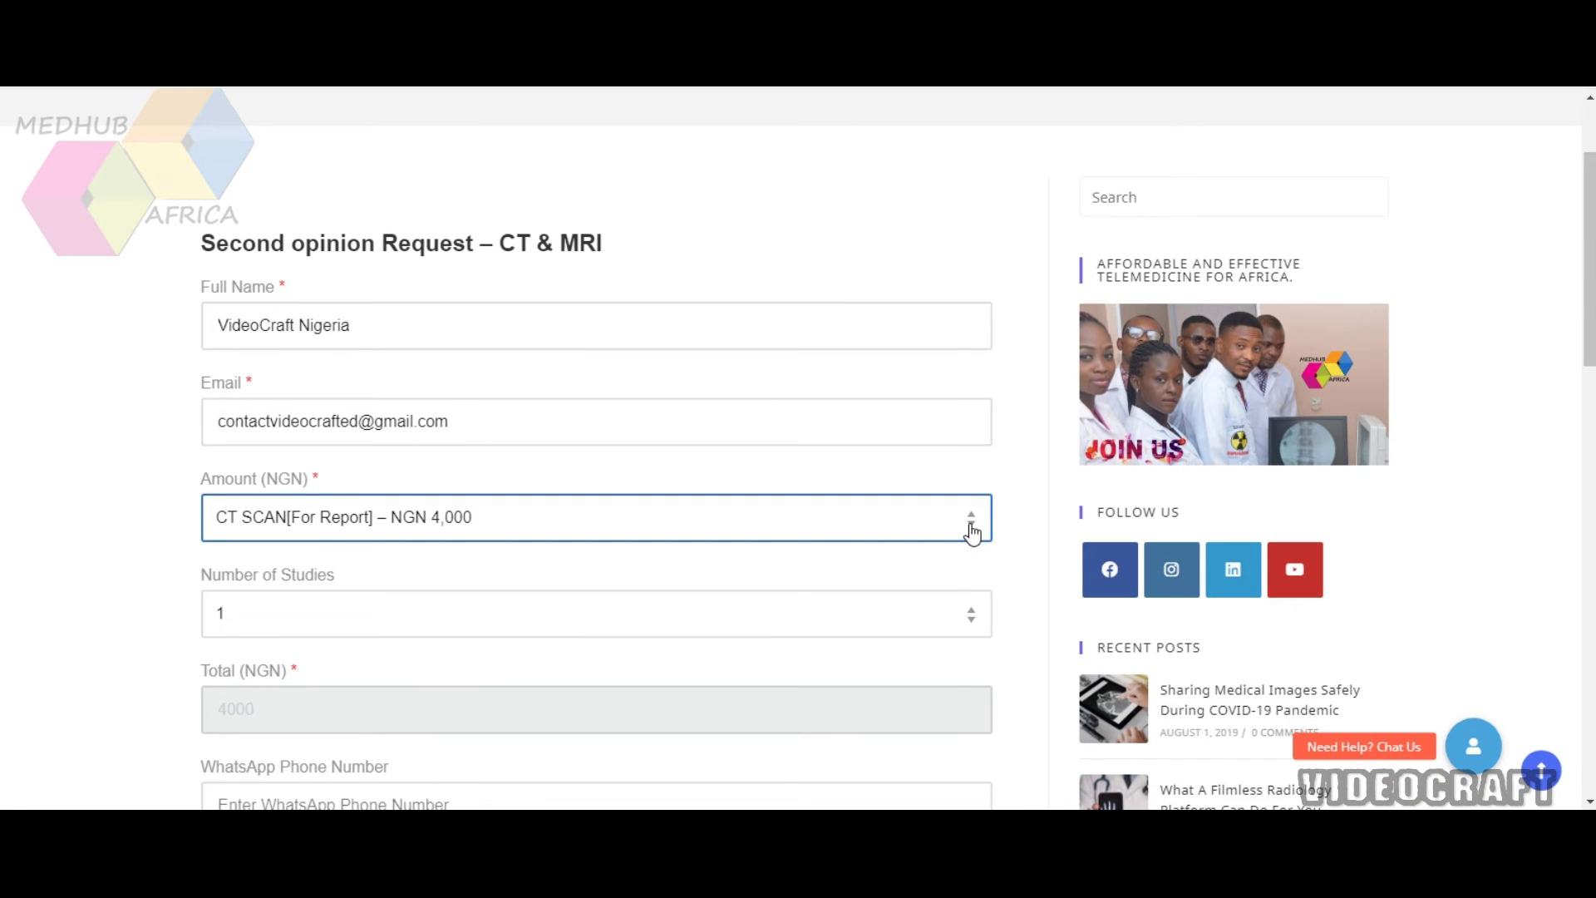
click(972, 526)
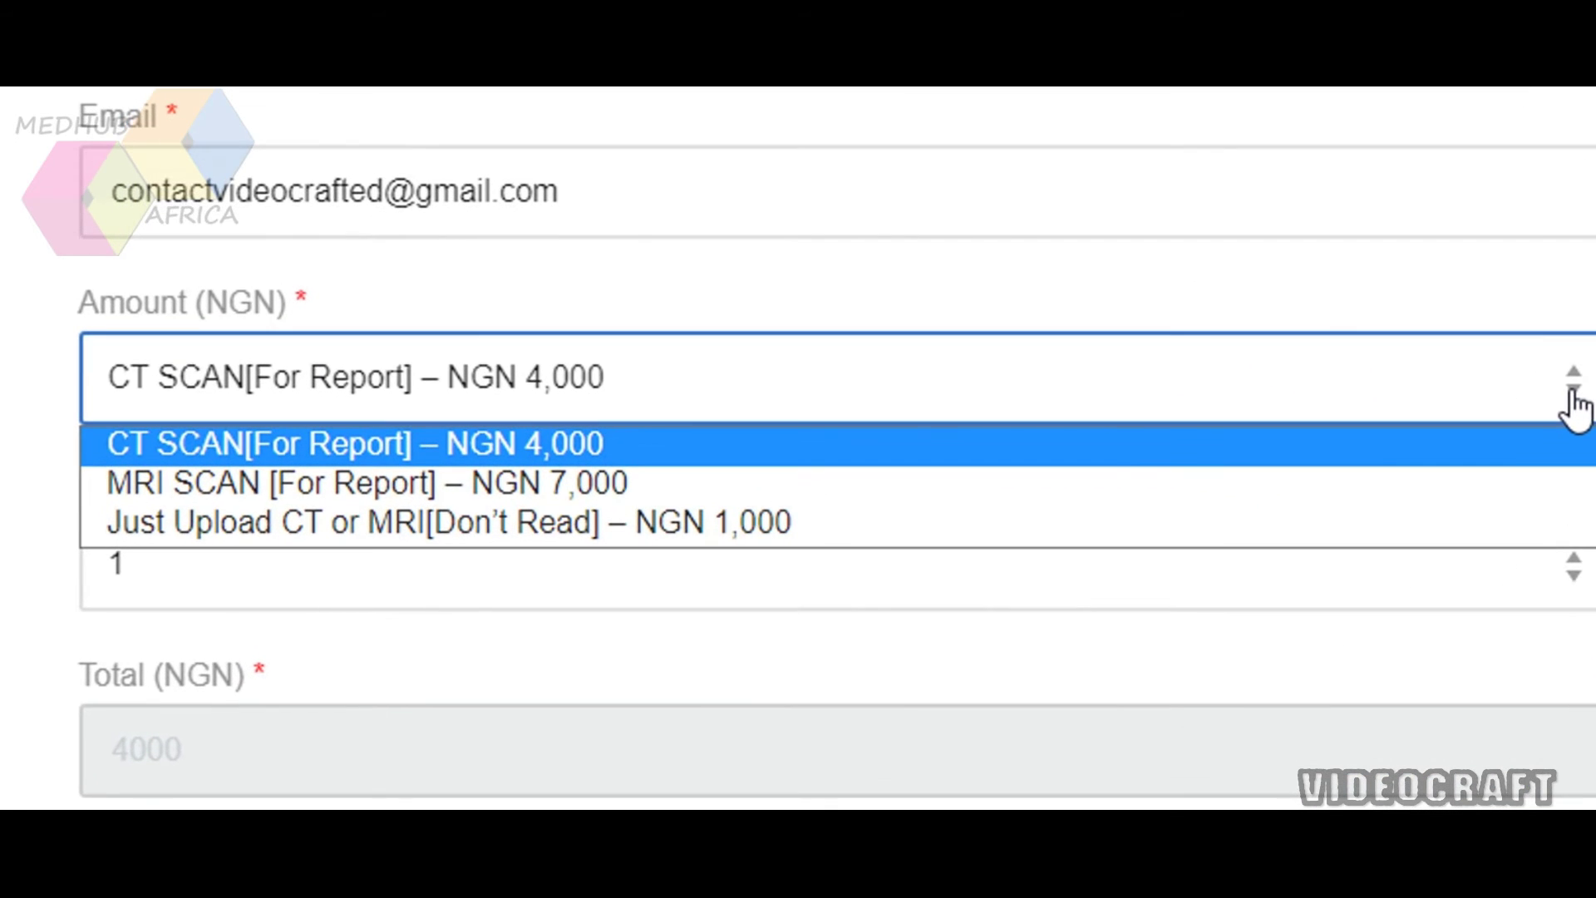
click(1574, 405)
click(1574, 405)
click(1574, 406)
click(1573, 405)
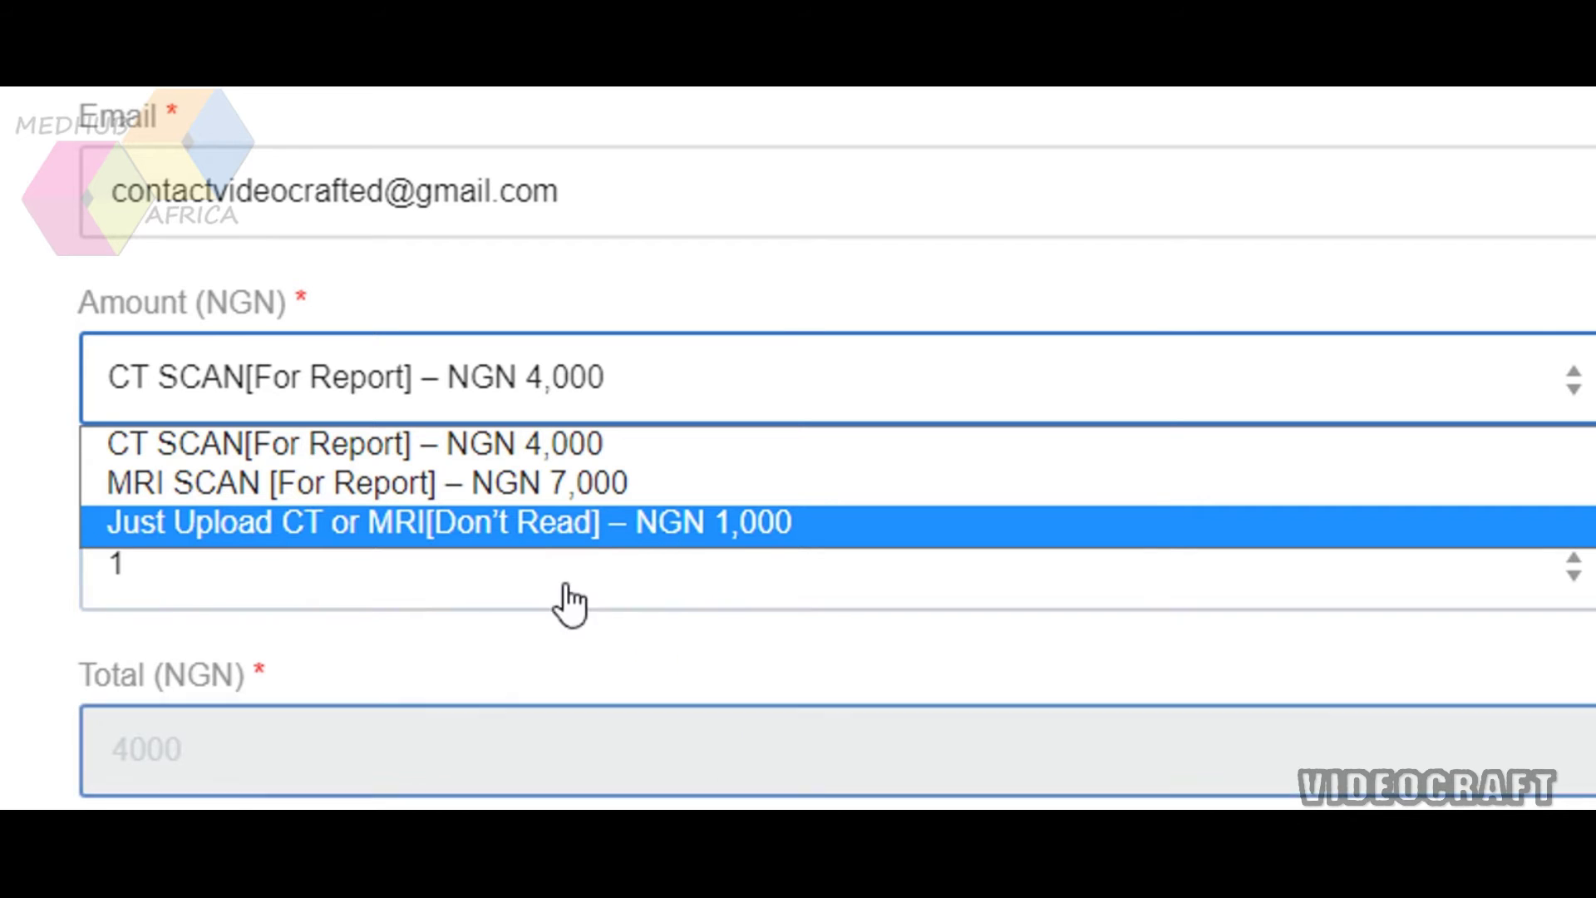
key(Escape)
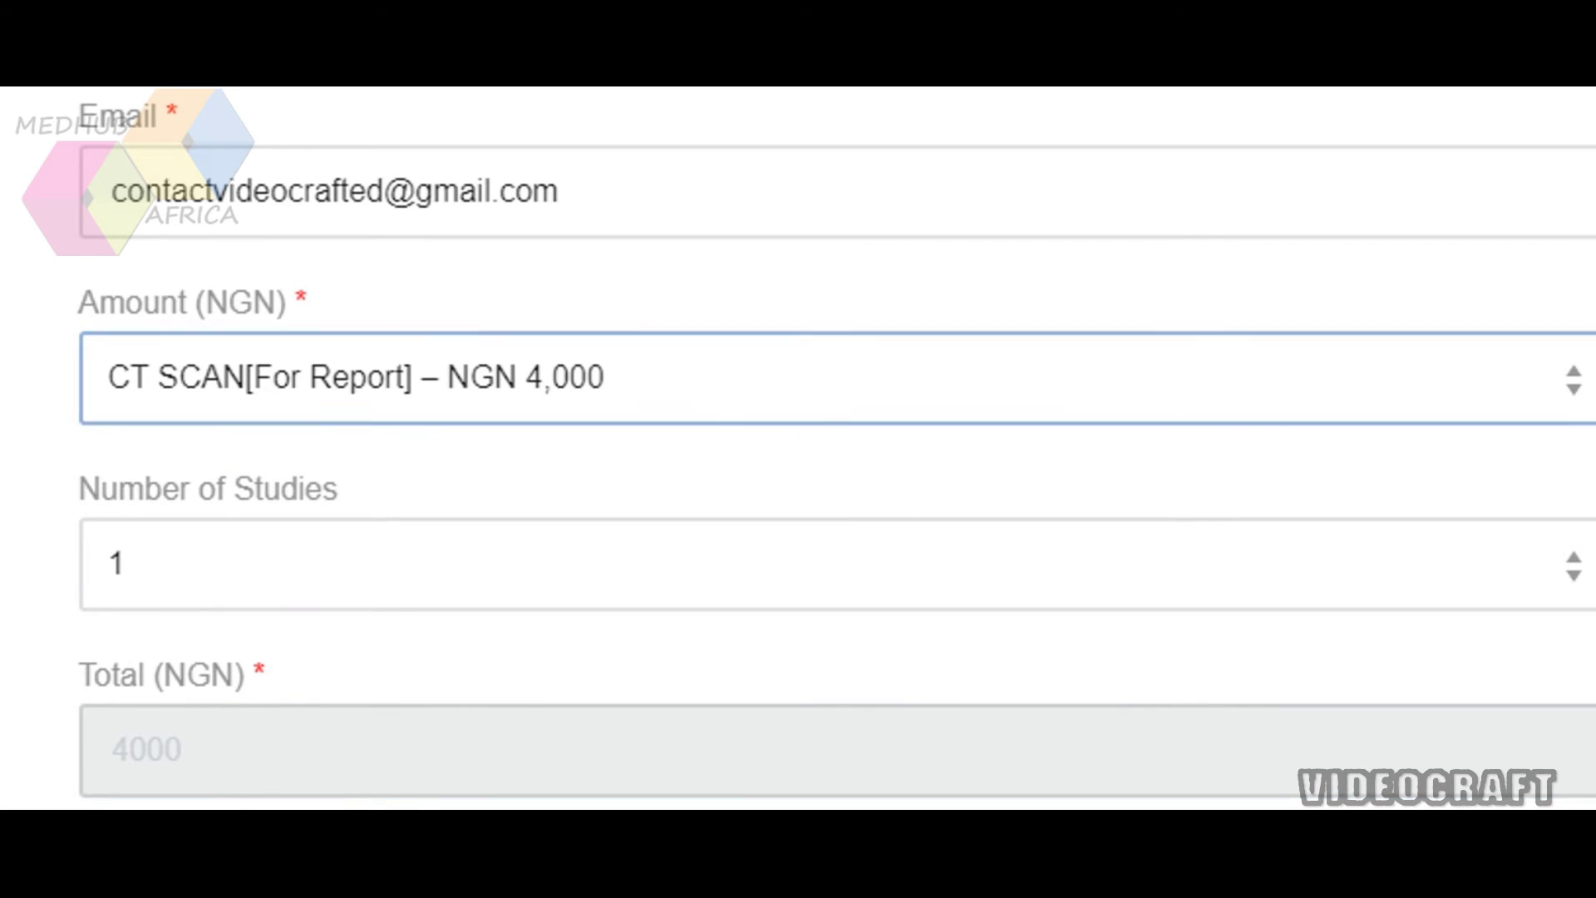
click(1579, 400)
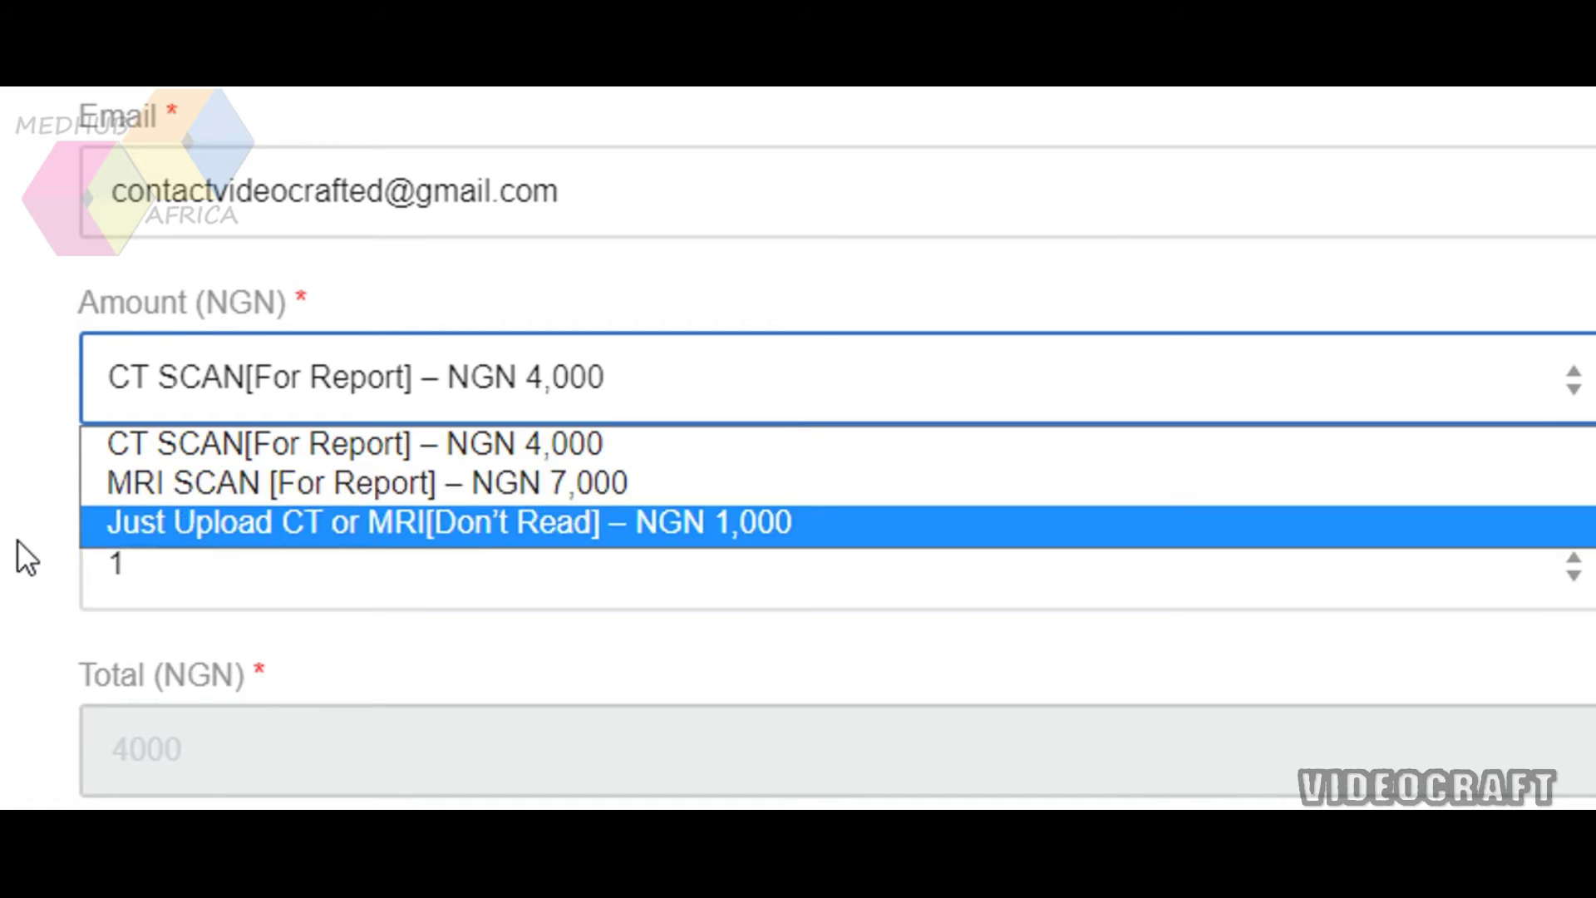
click(18, 545)
click(1578, 401)
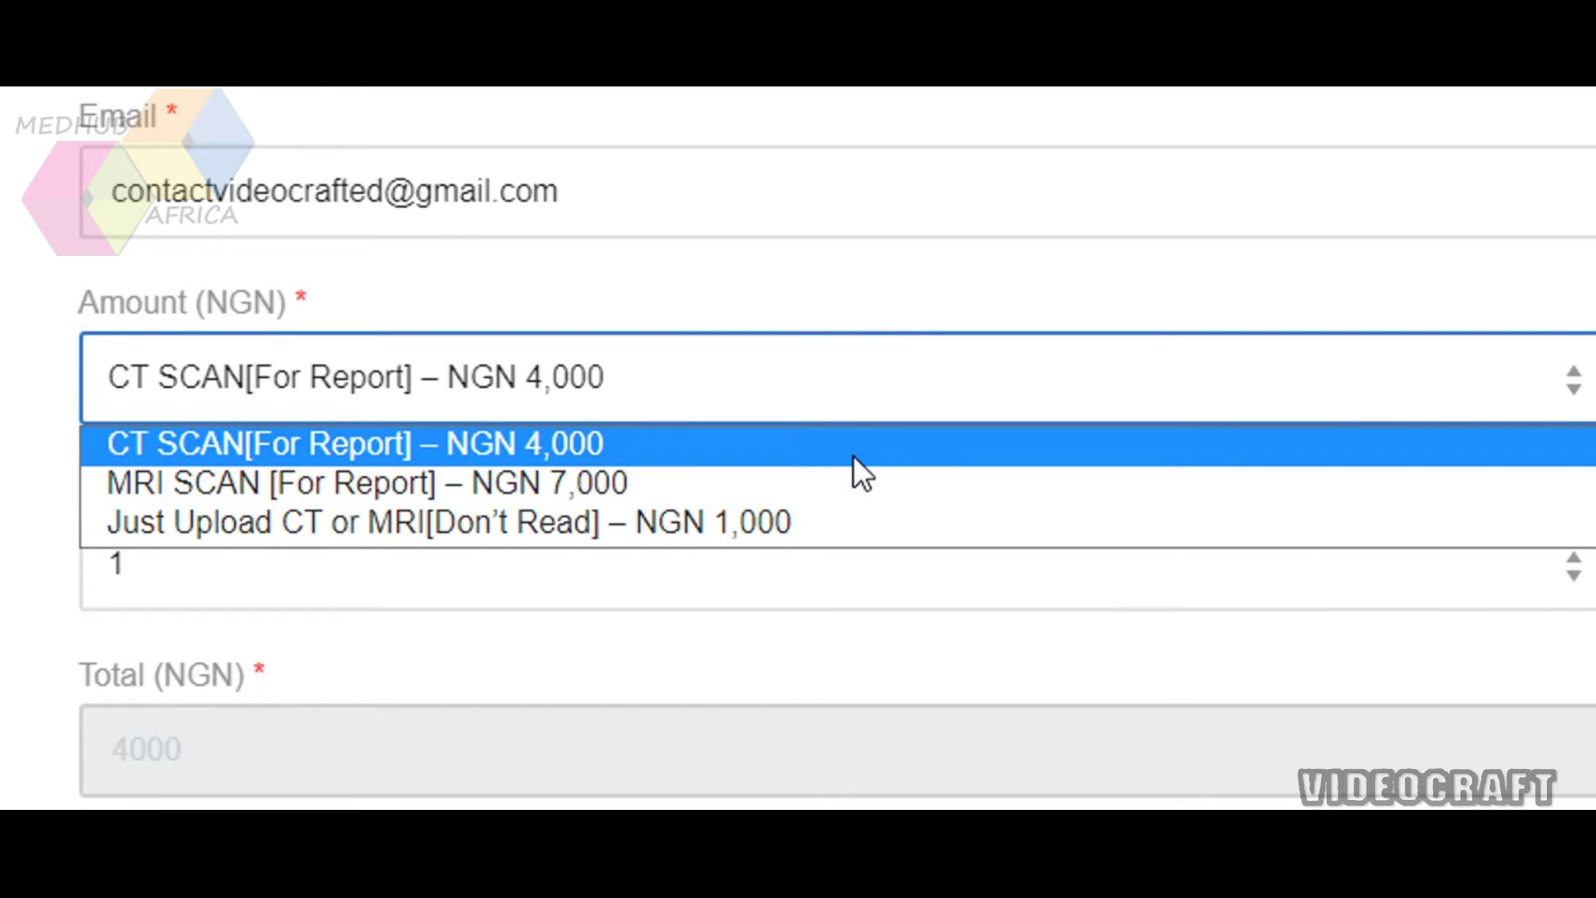
click(825, 449)
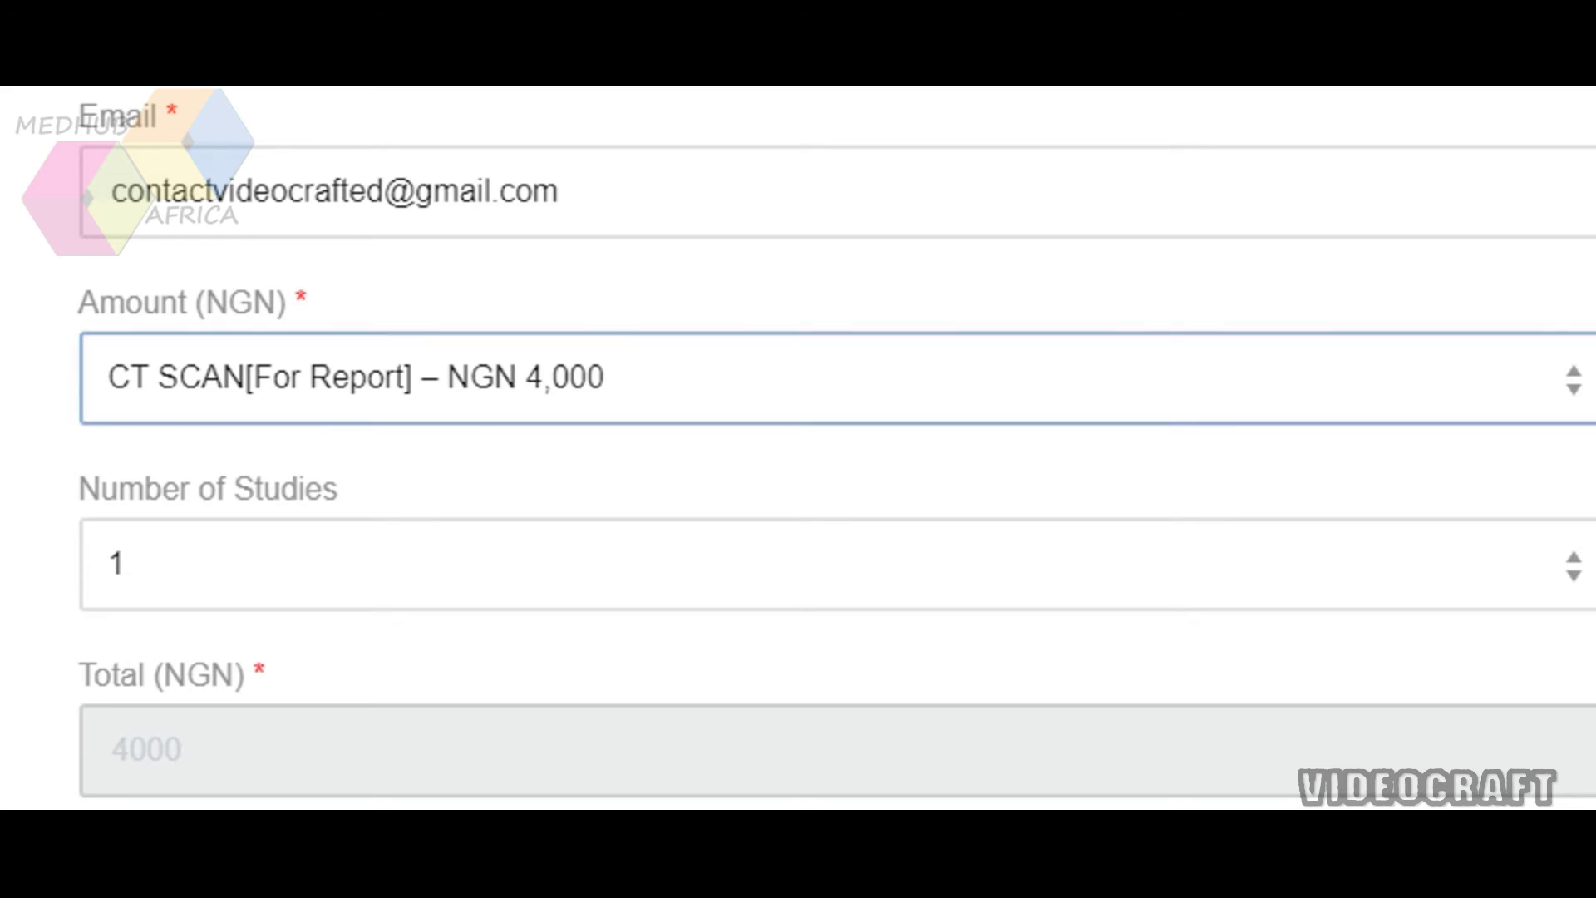
Examine the Number of Studies field and the total of the request.
scroll(799, 449, down, 3)
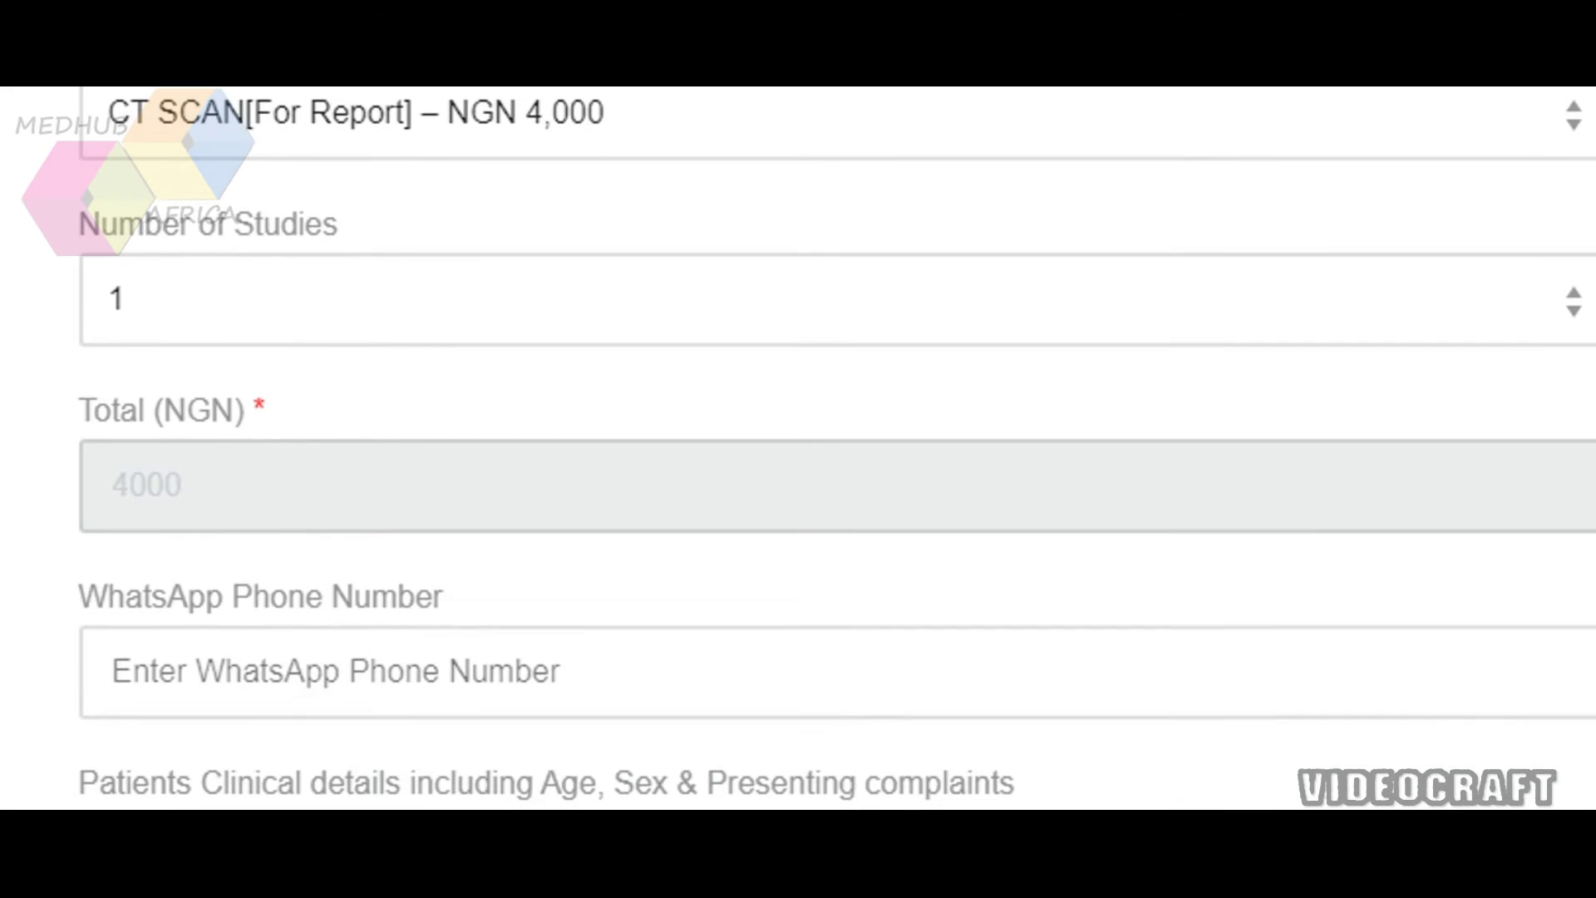
click(158, 331)
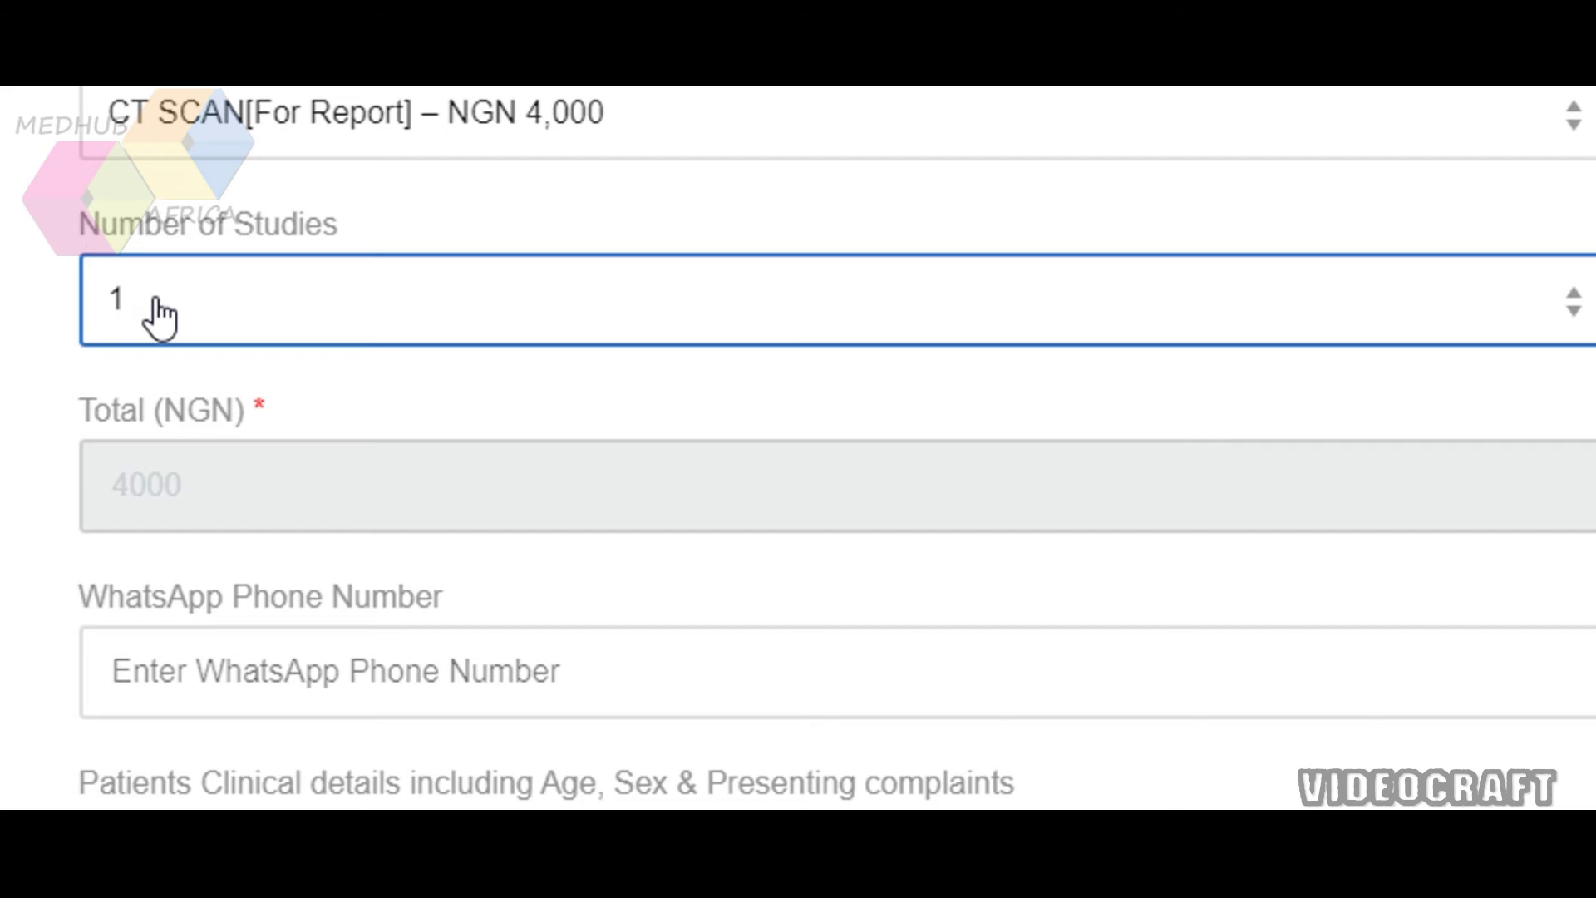
click(5, 330)
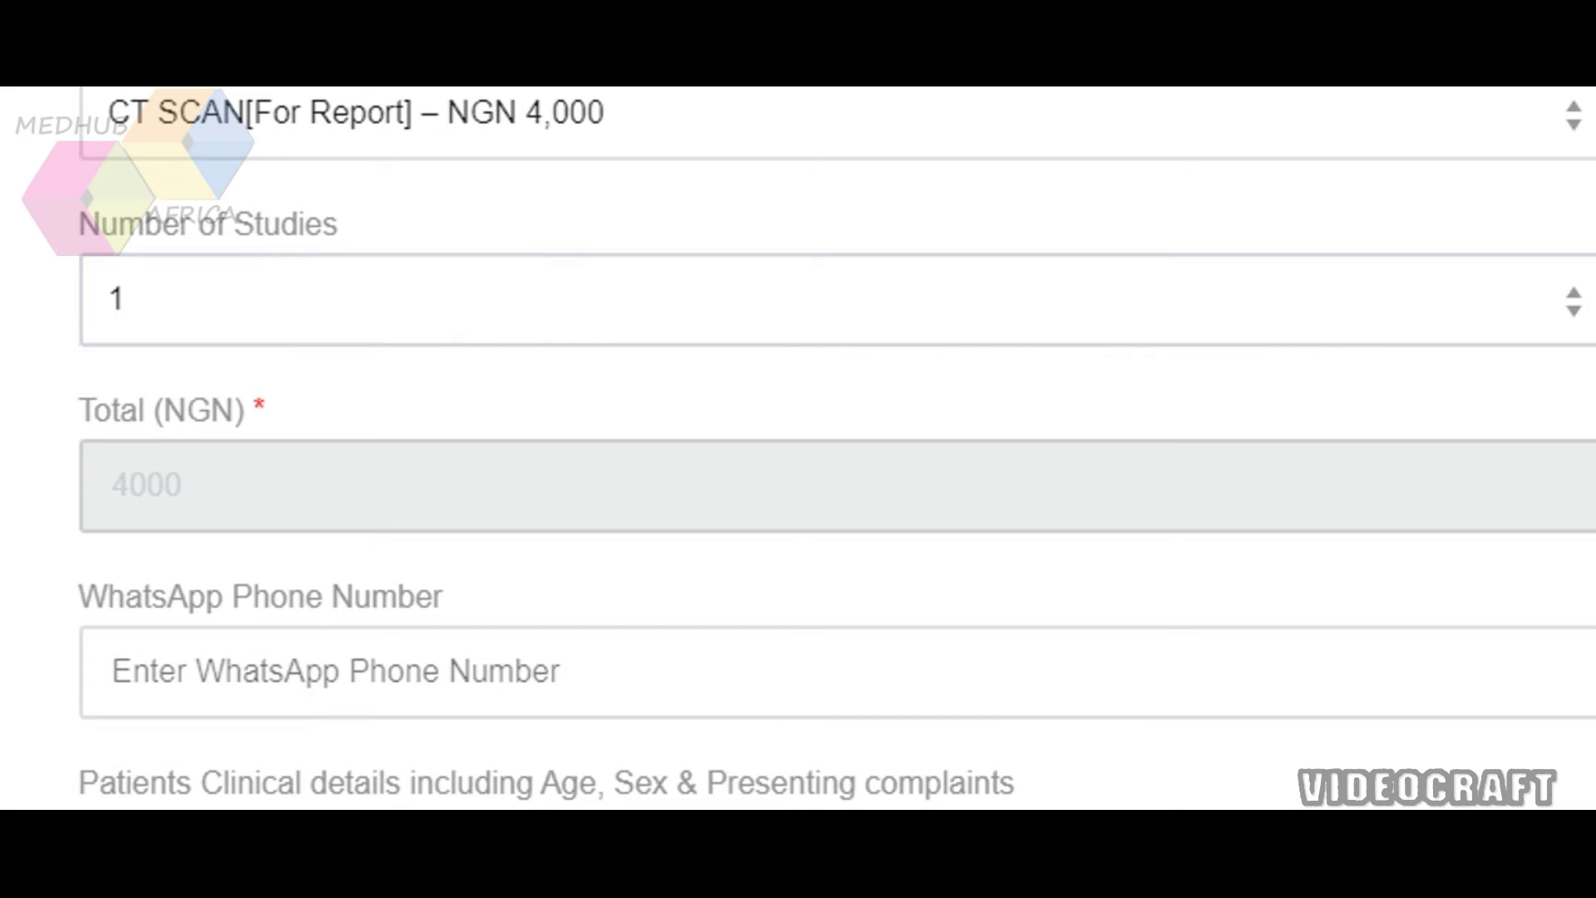
click(116, 314)
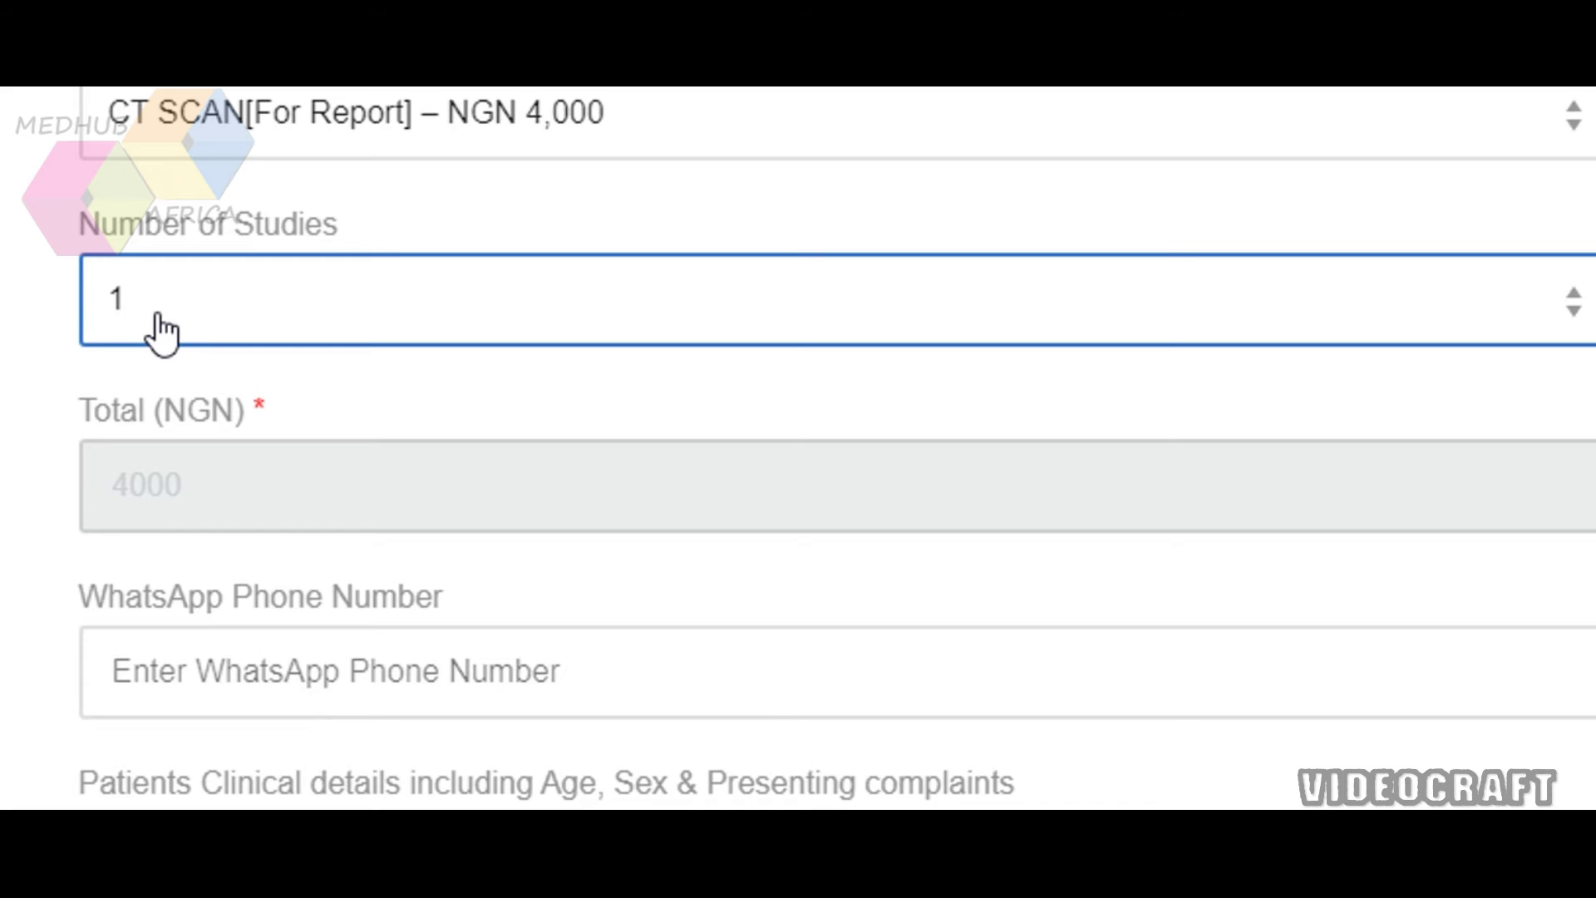
click(776, 213)
click(1468, 292)
click(150, 360)
click(125, 309)
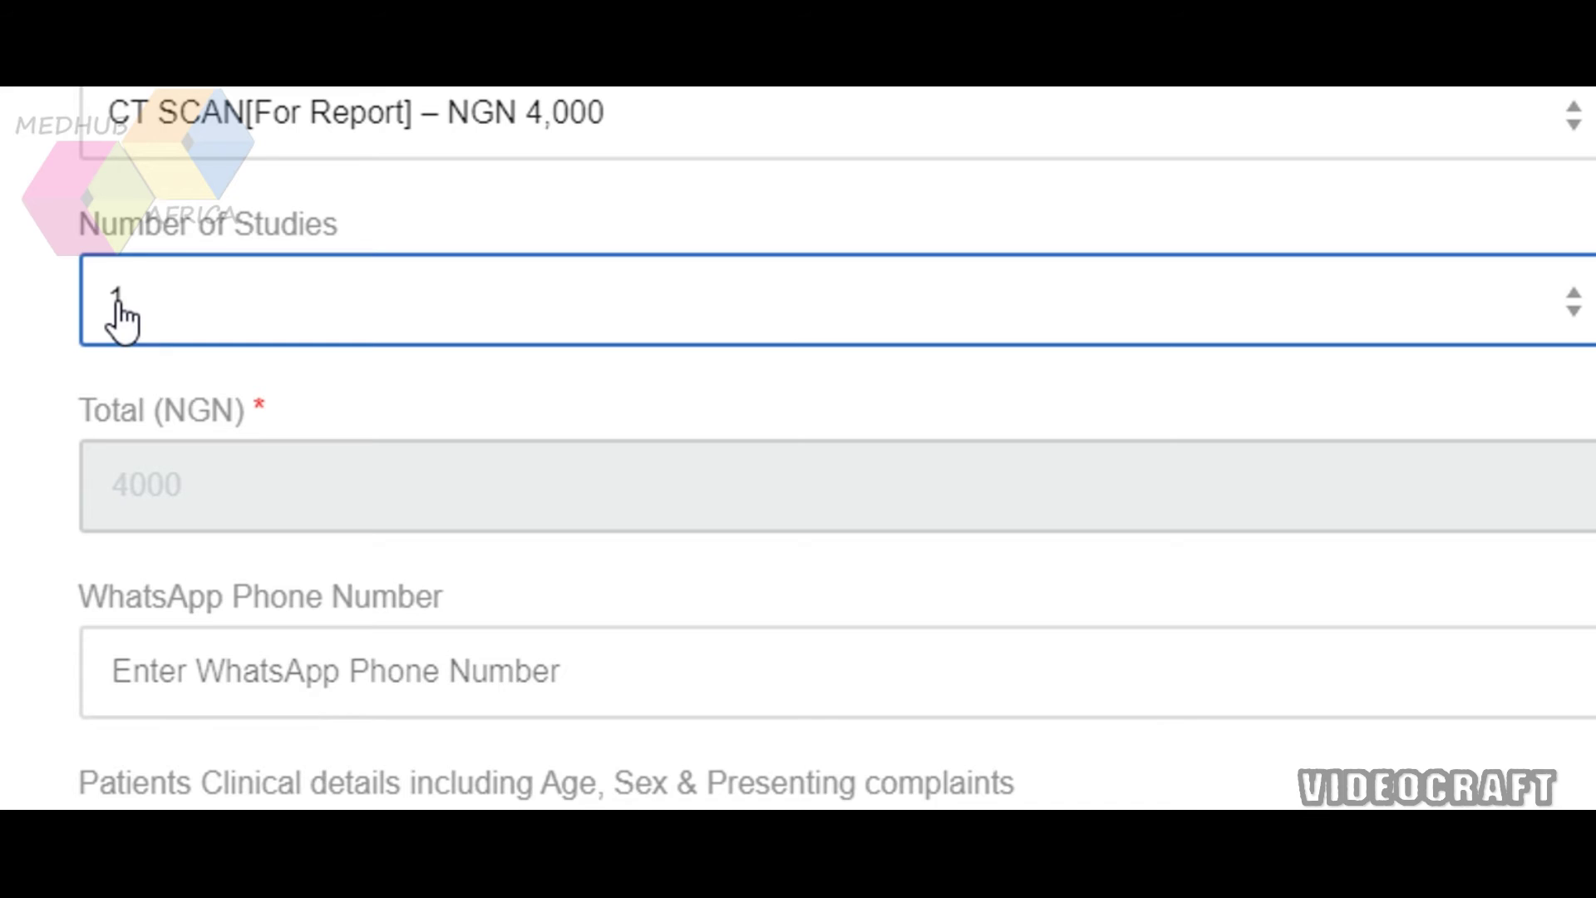
key(Tab)
Look over the WhatsApp number, patient clinical details and additional comments fields of the request form.
scroll(831, 449, down, 3)
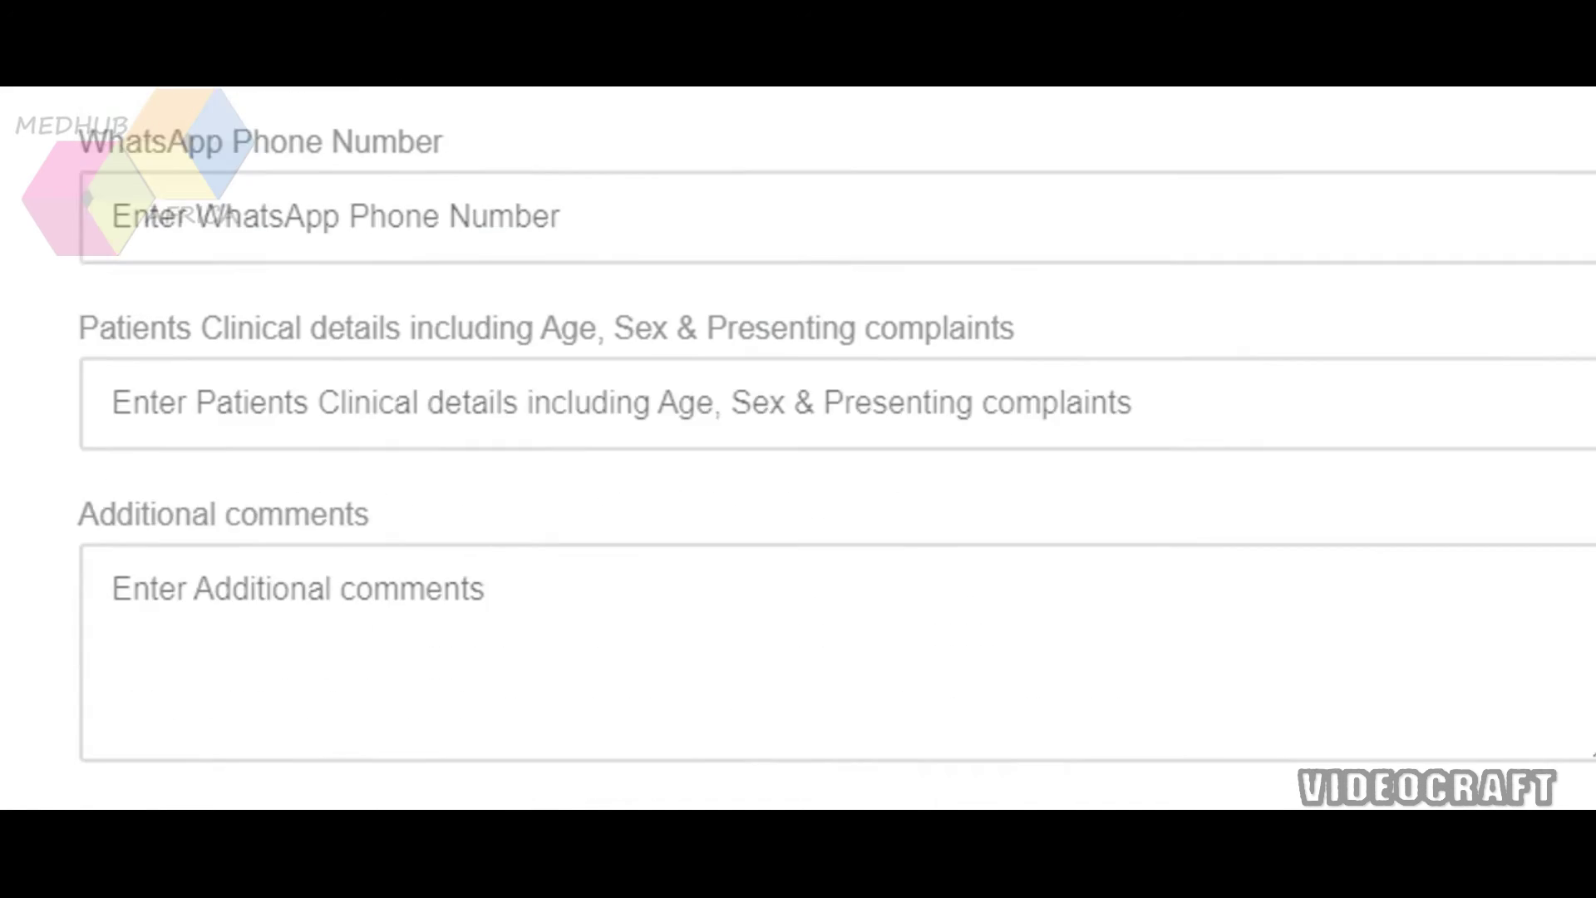
click(424, 125)
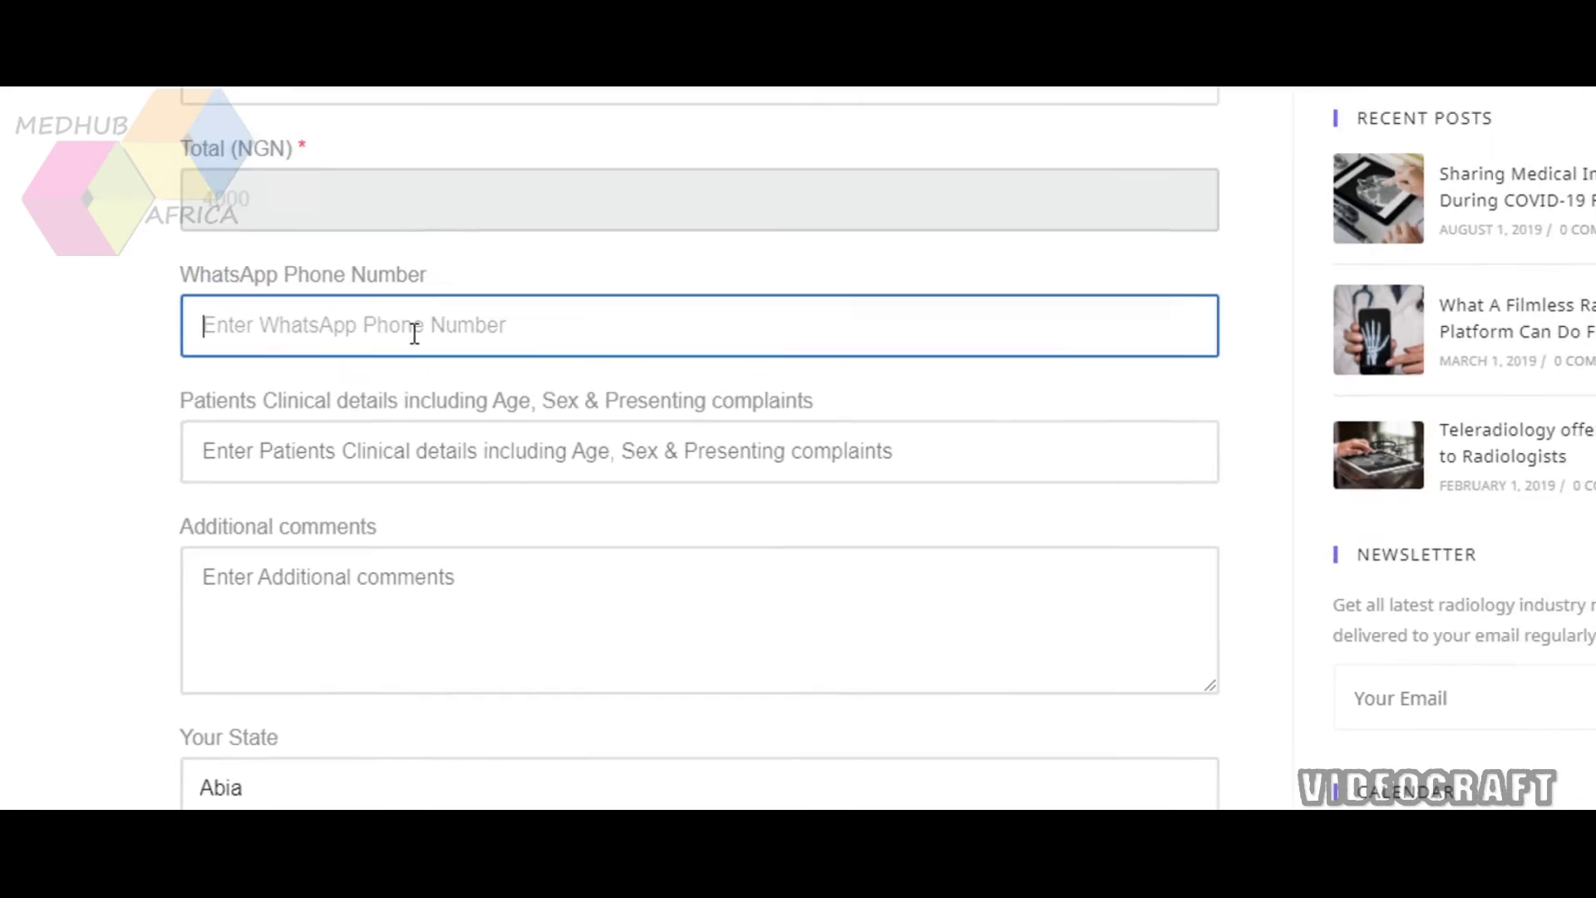
click(368, 450)
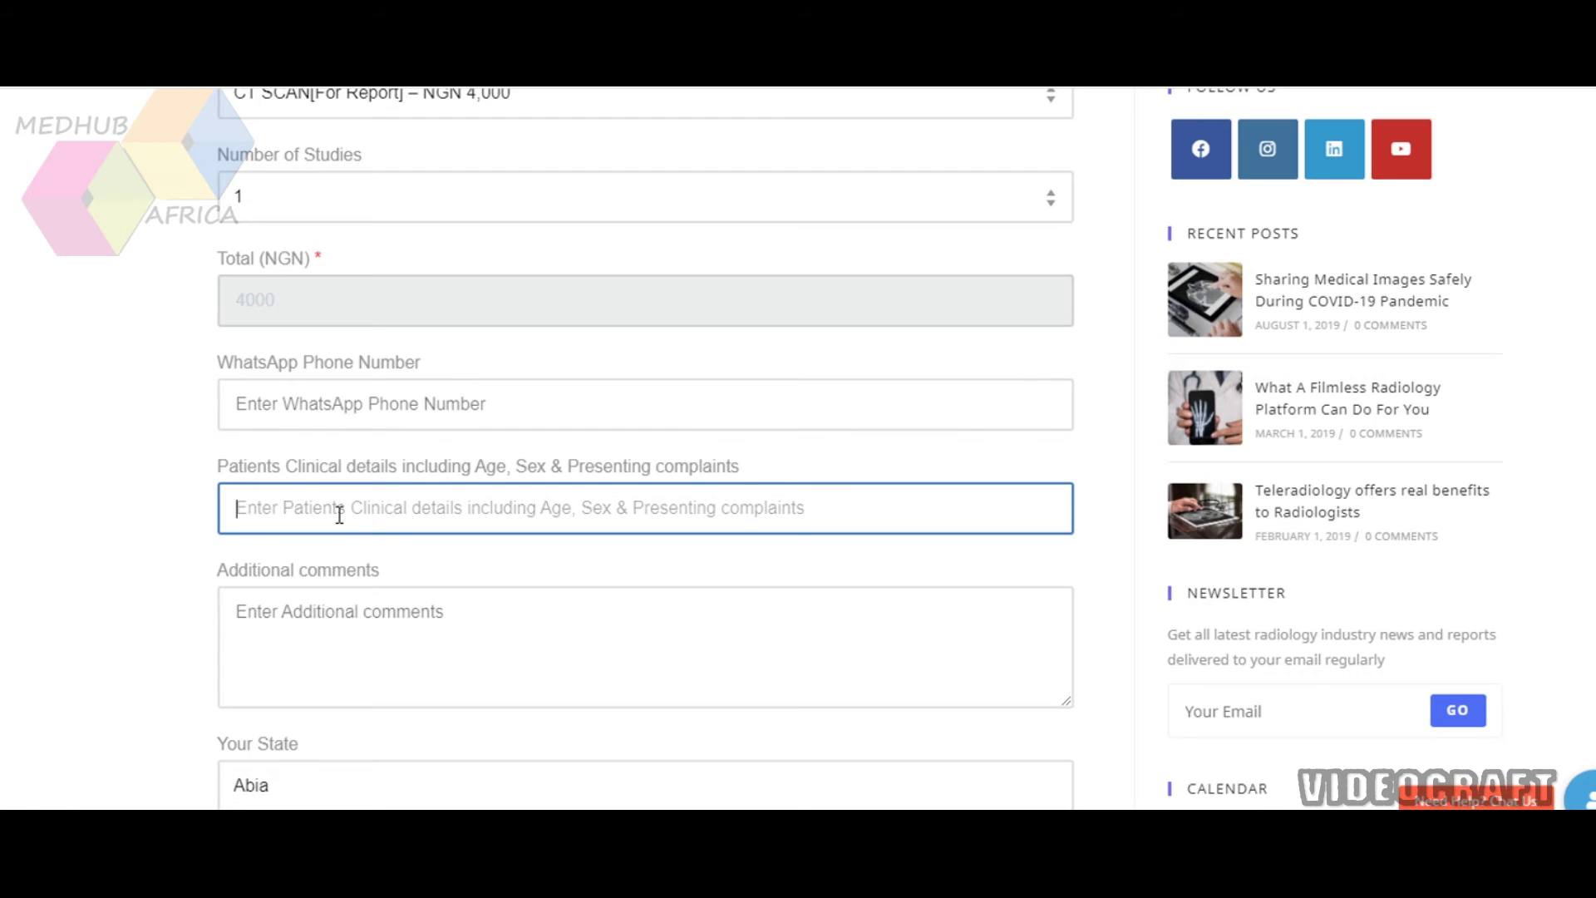
click(338, 617)
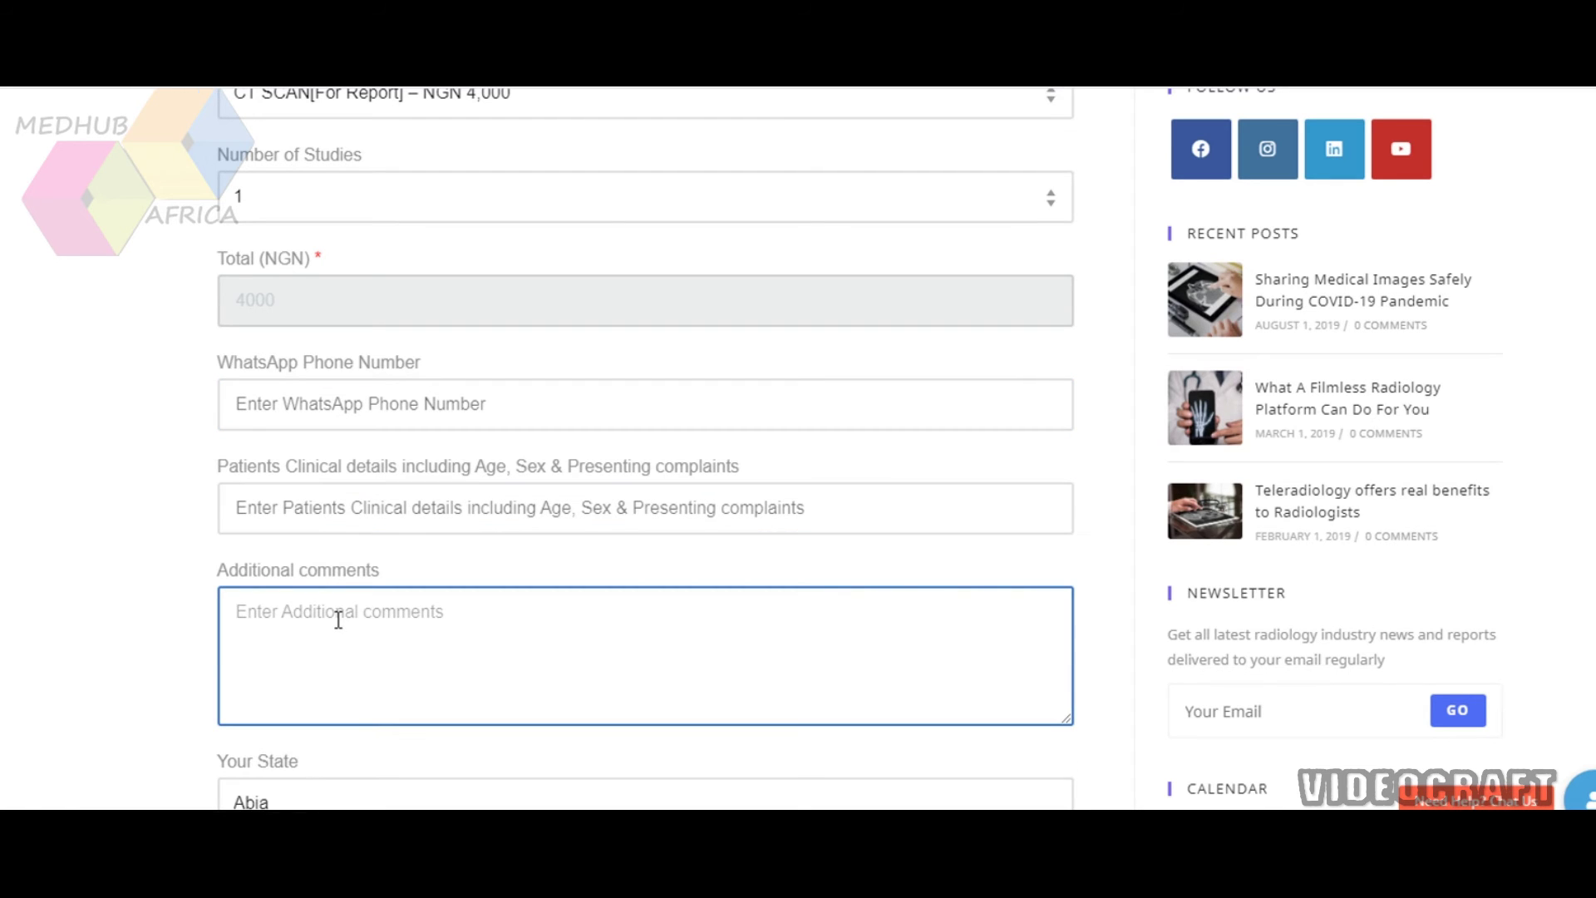
Keep Abia as the state, accept the terms and proceed to payment for the request.
scroll(992, 549, down, 3)
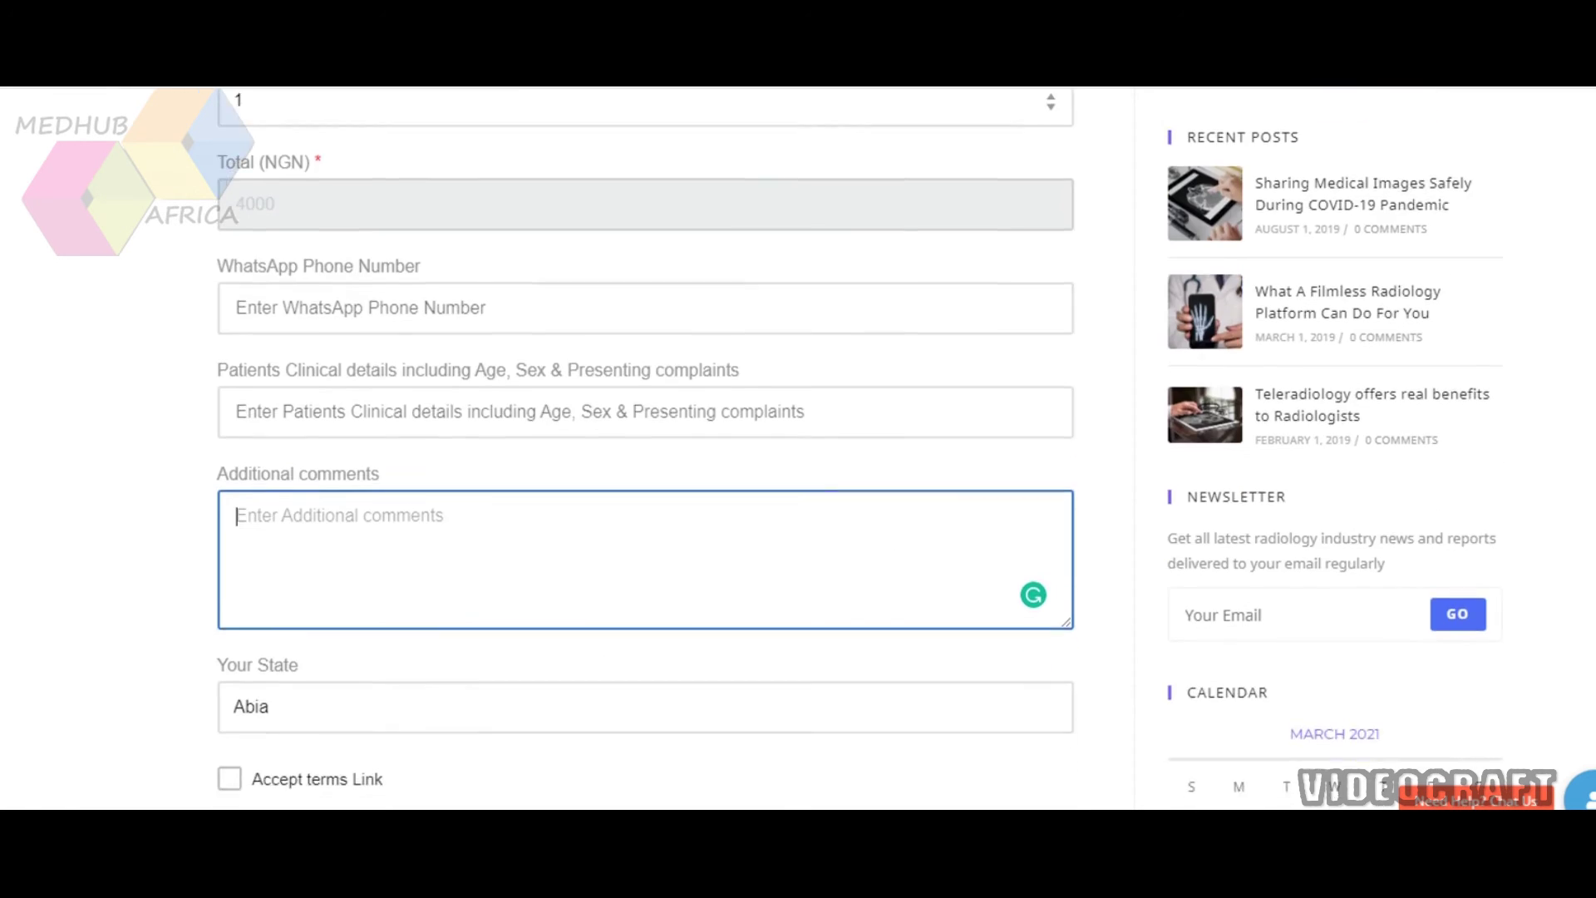
click(992, 544)
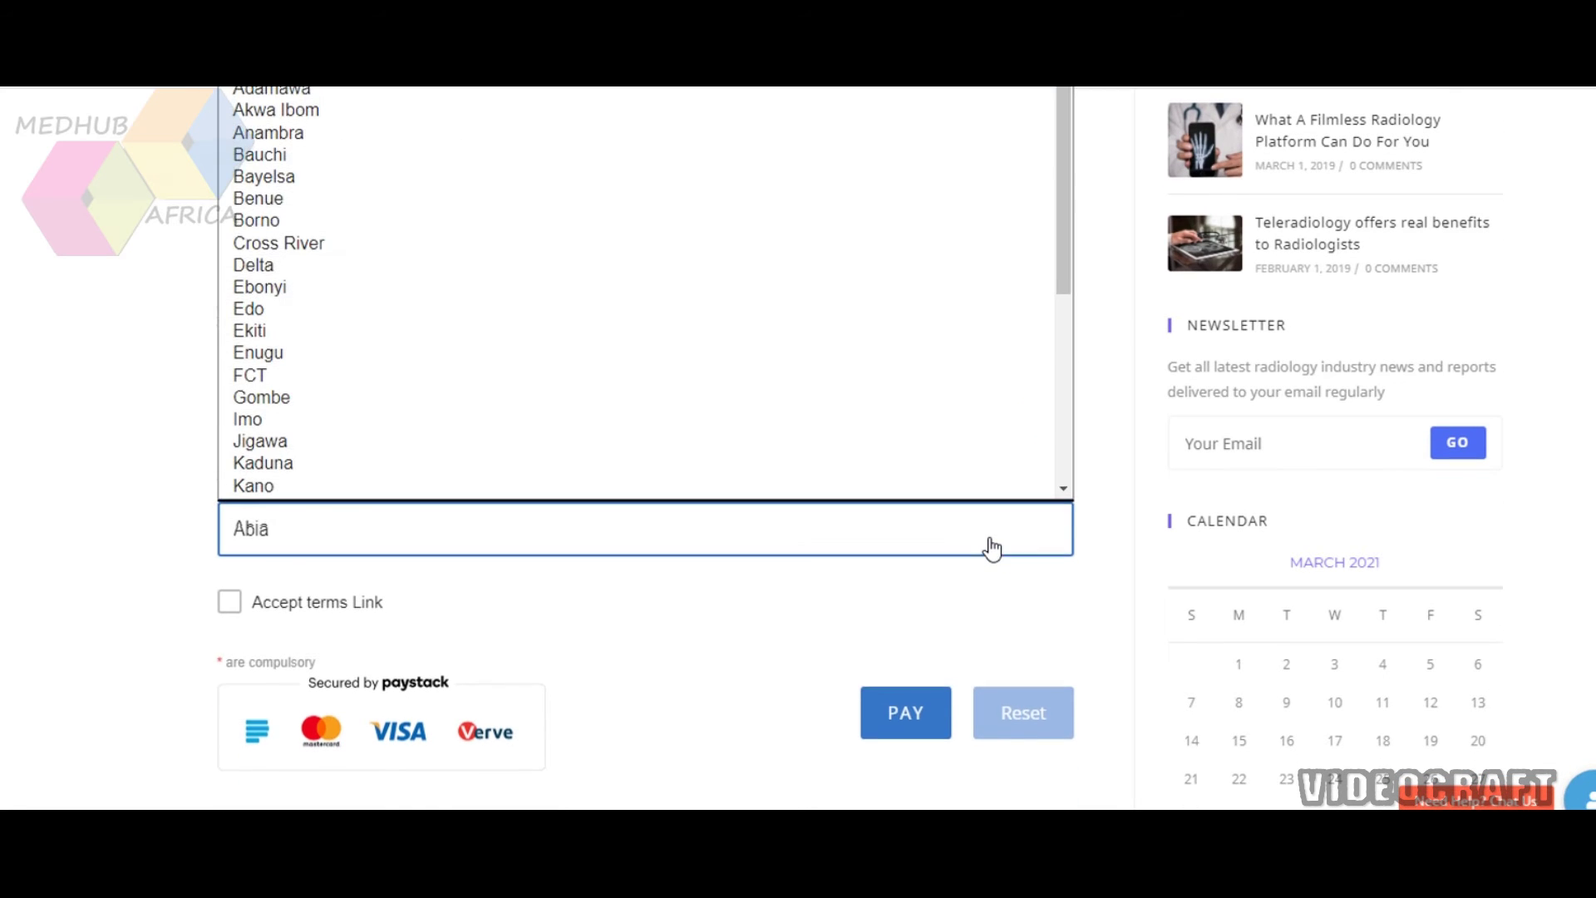
click(992, 540)
click(227, 594)
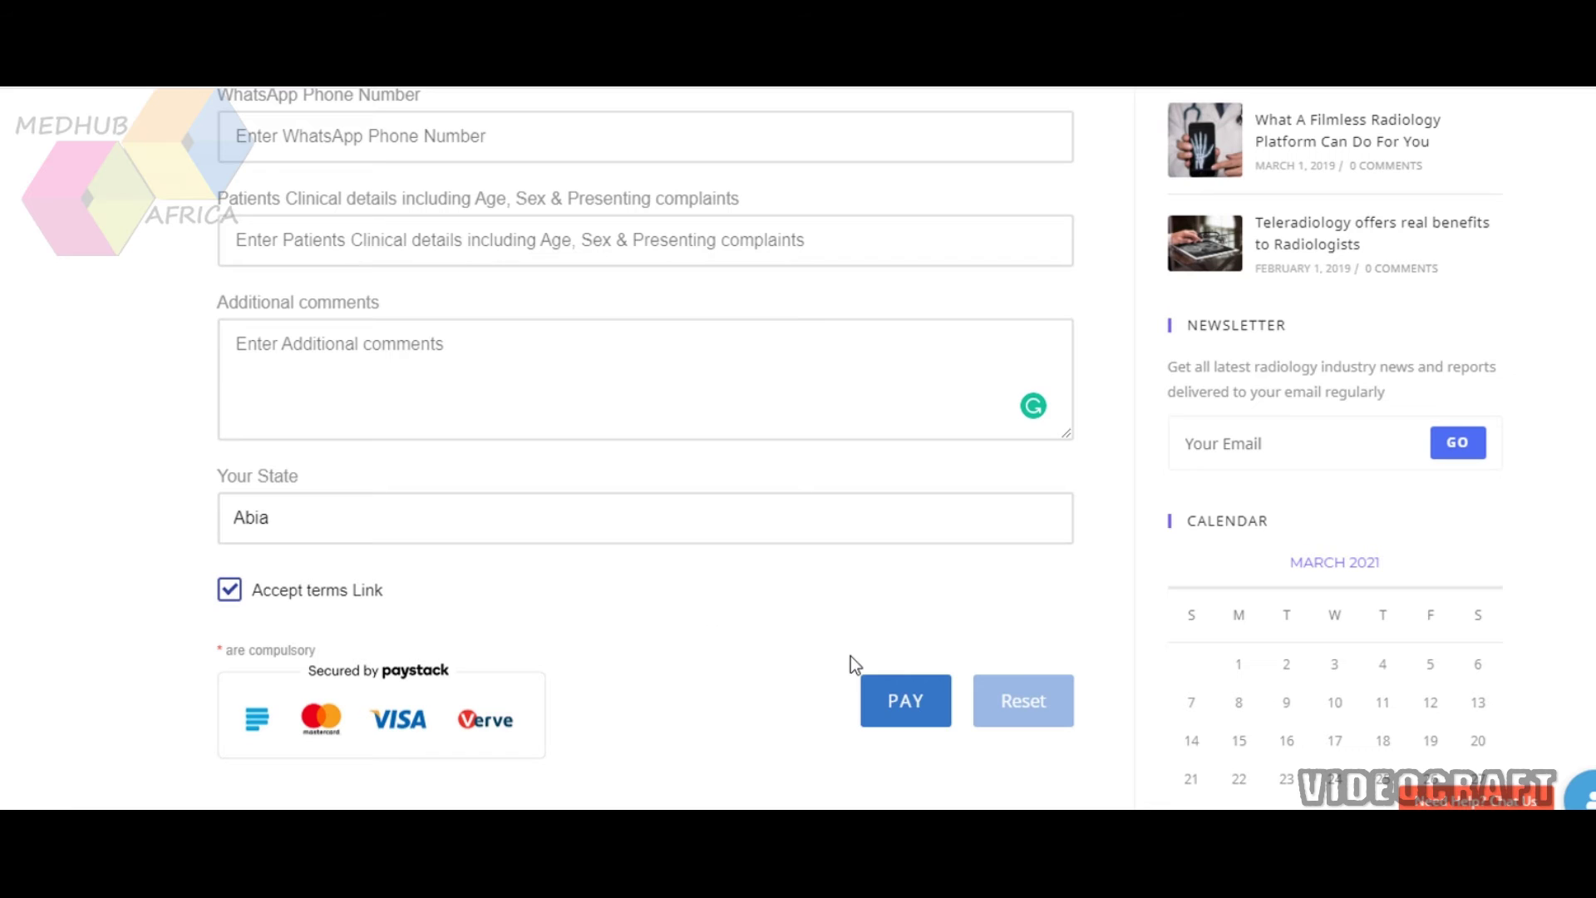
scroll(1361, 636, up, 1)
scroll(1021, 478, down, 3)
click(895, 572)
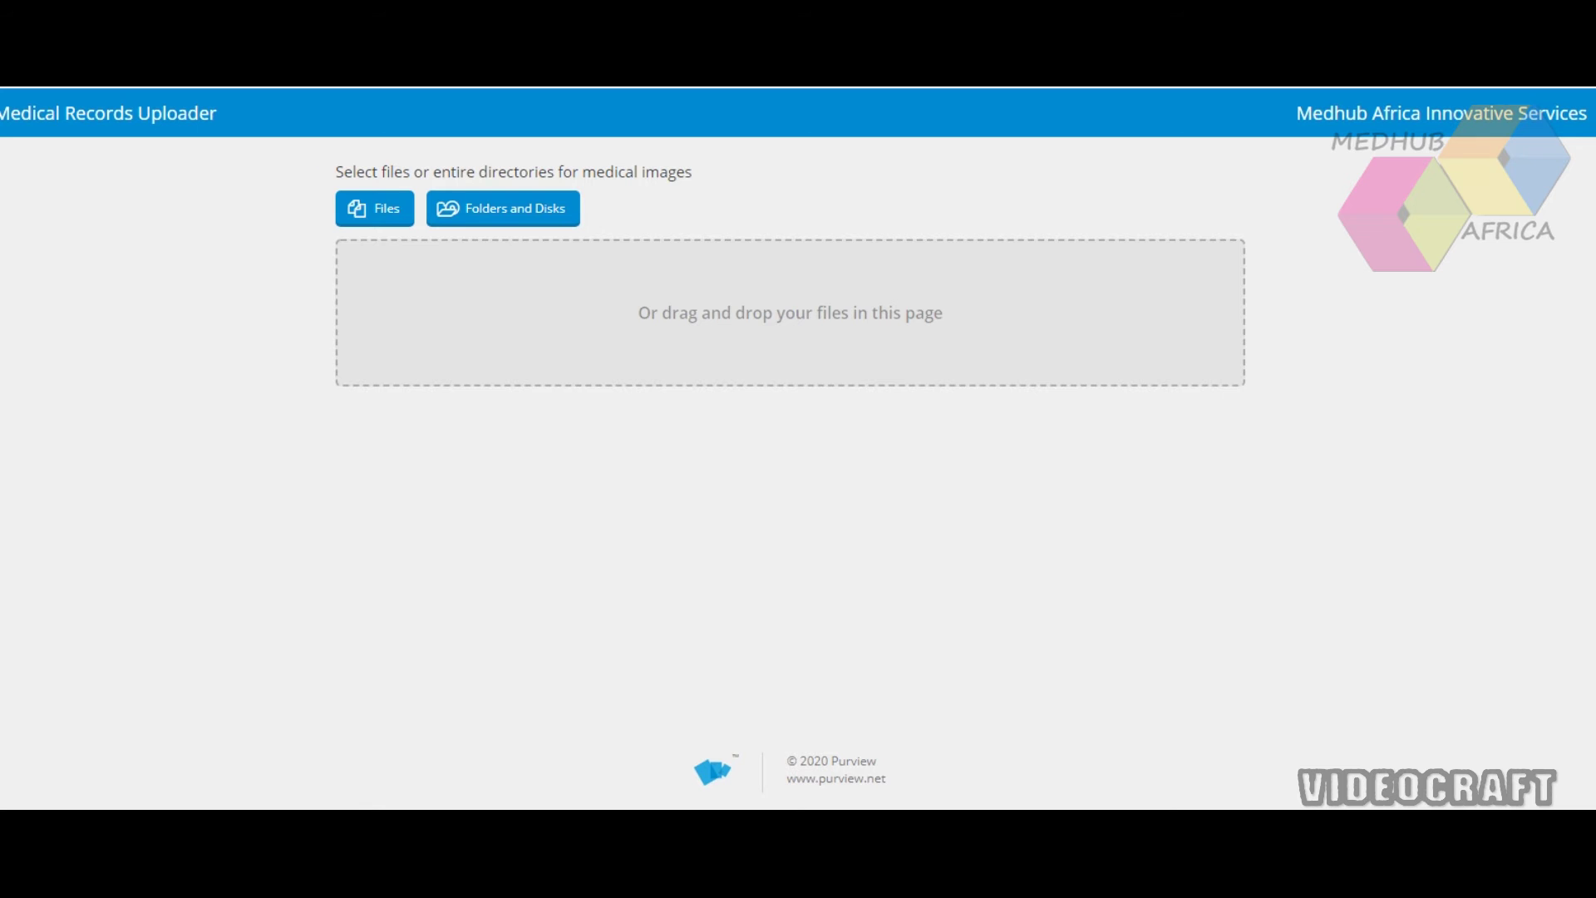
Upload the whole DICOM folder from the DVD RW Drive (E:) to the Medical Records Uploader and approve the site upload.
click(523, 213)
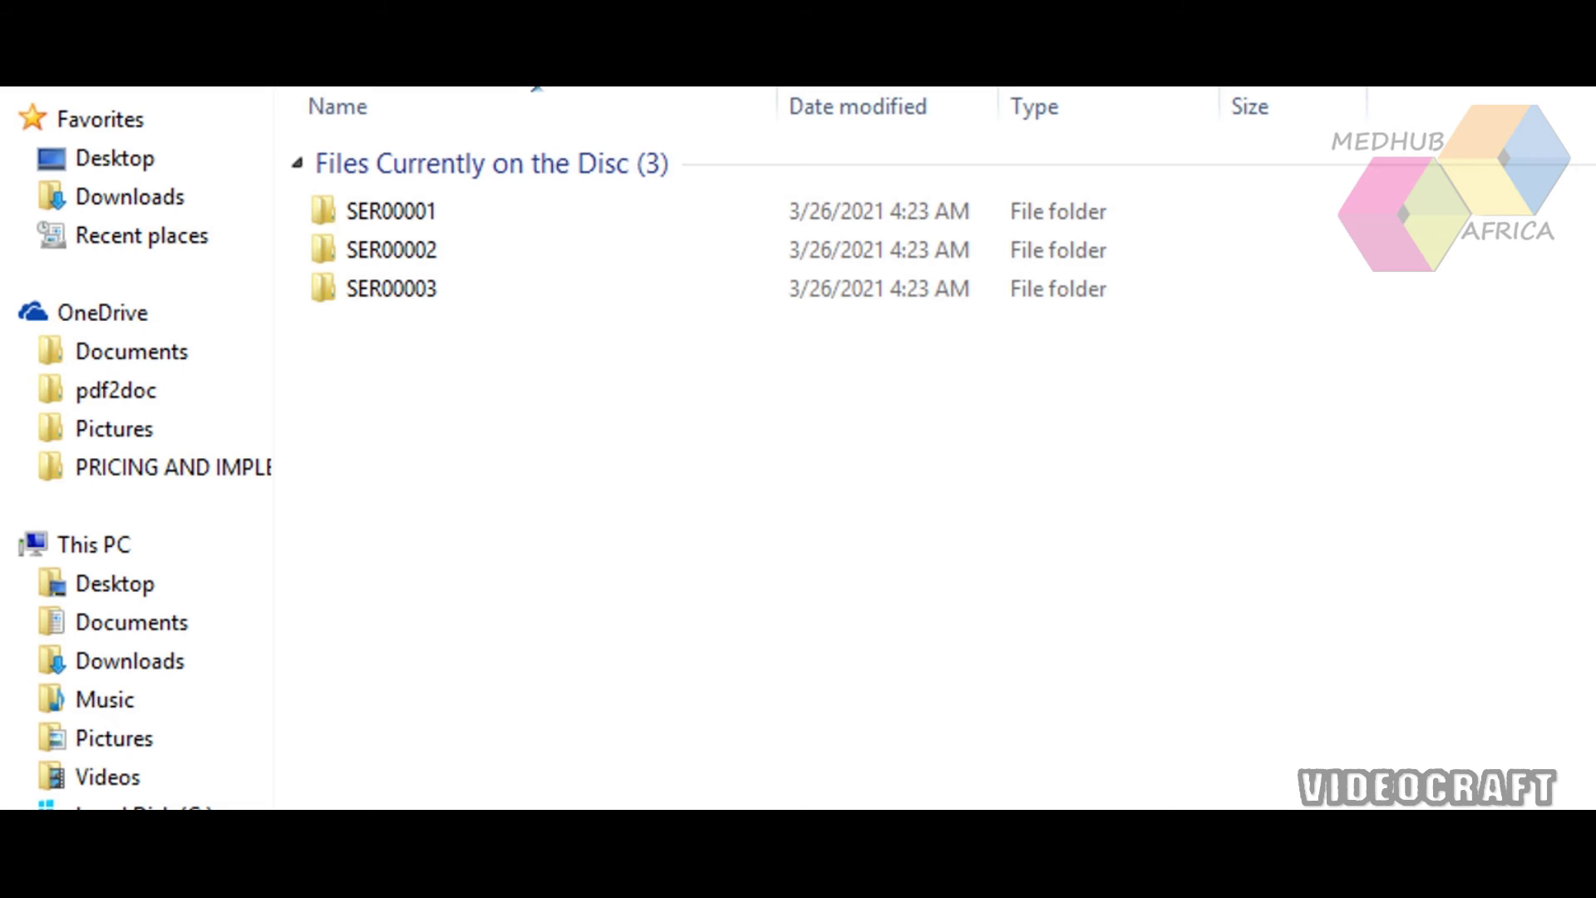
click(98, 559)
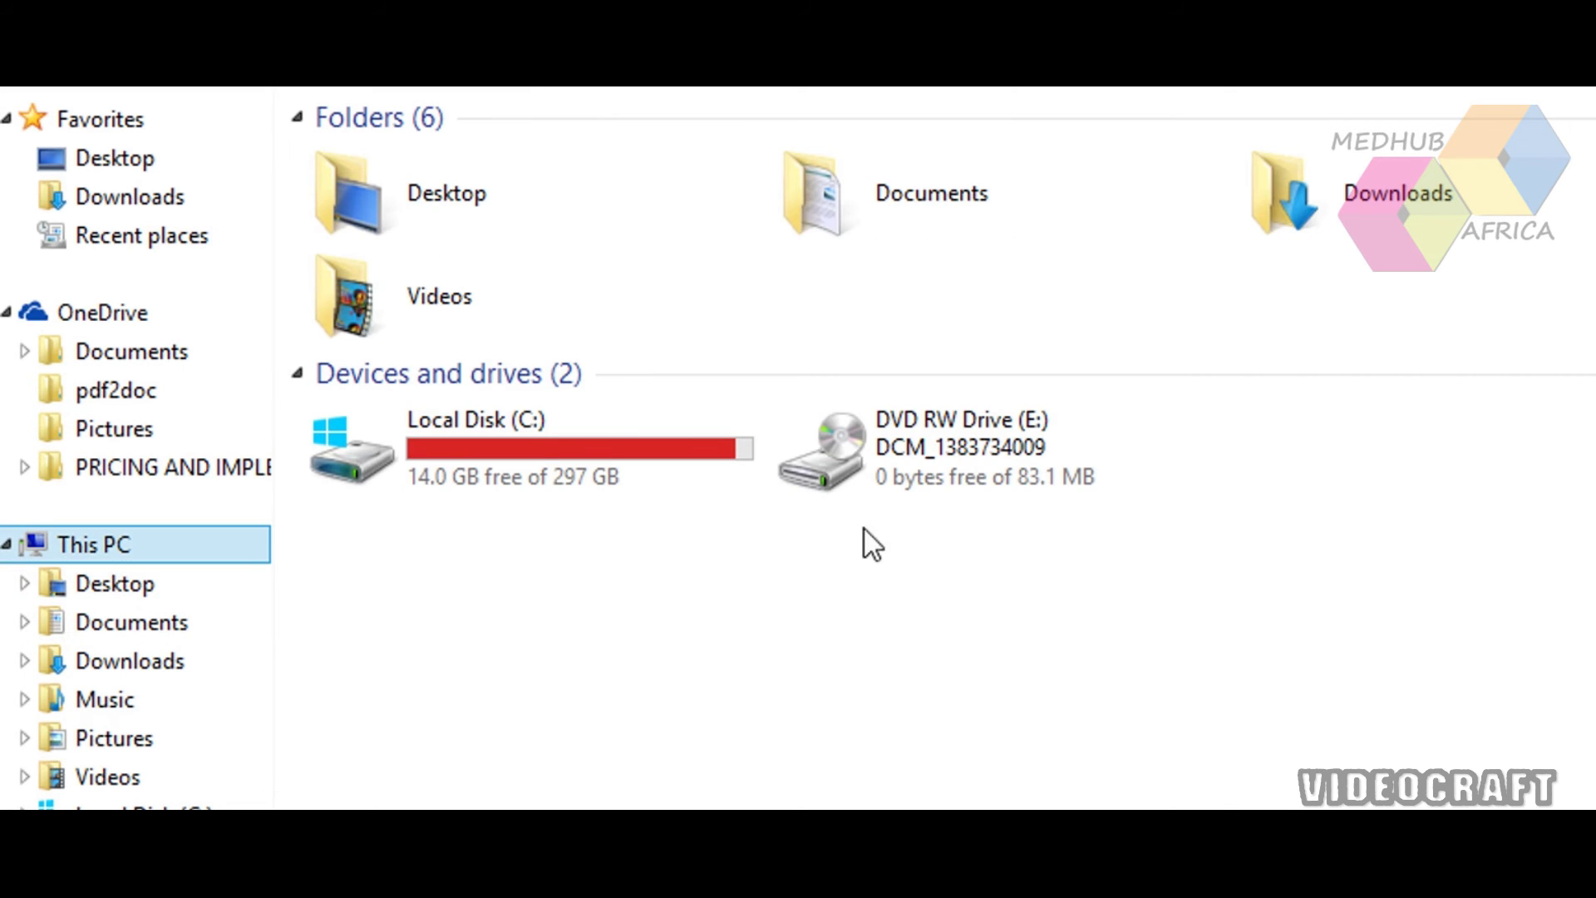
mouse_move(989, 451)
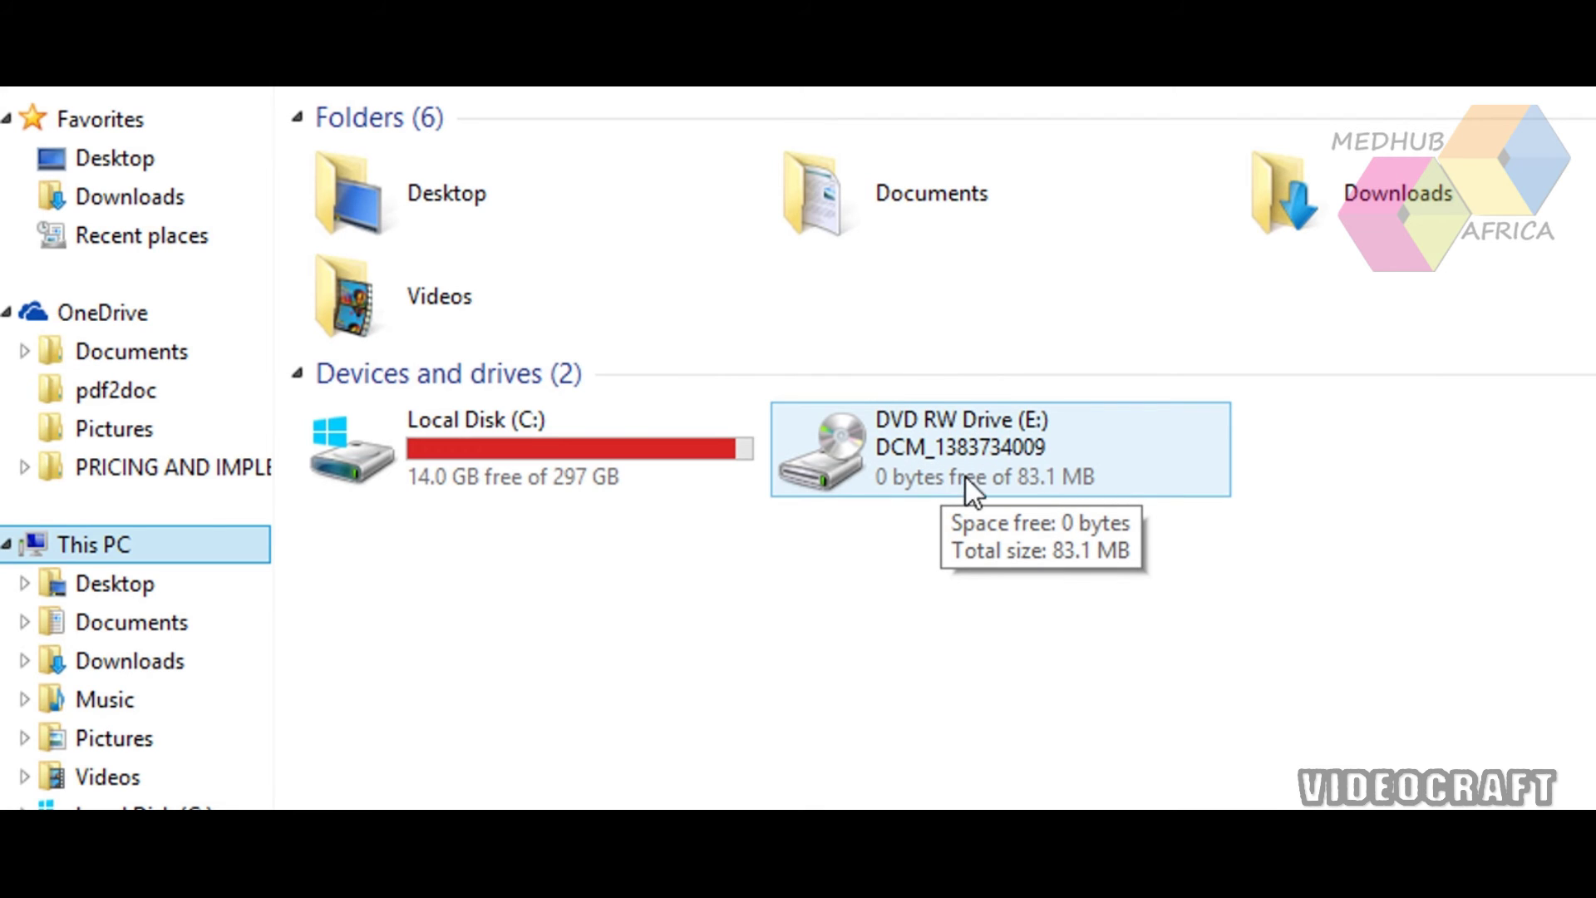
double_click(1005, 450)
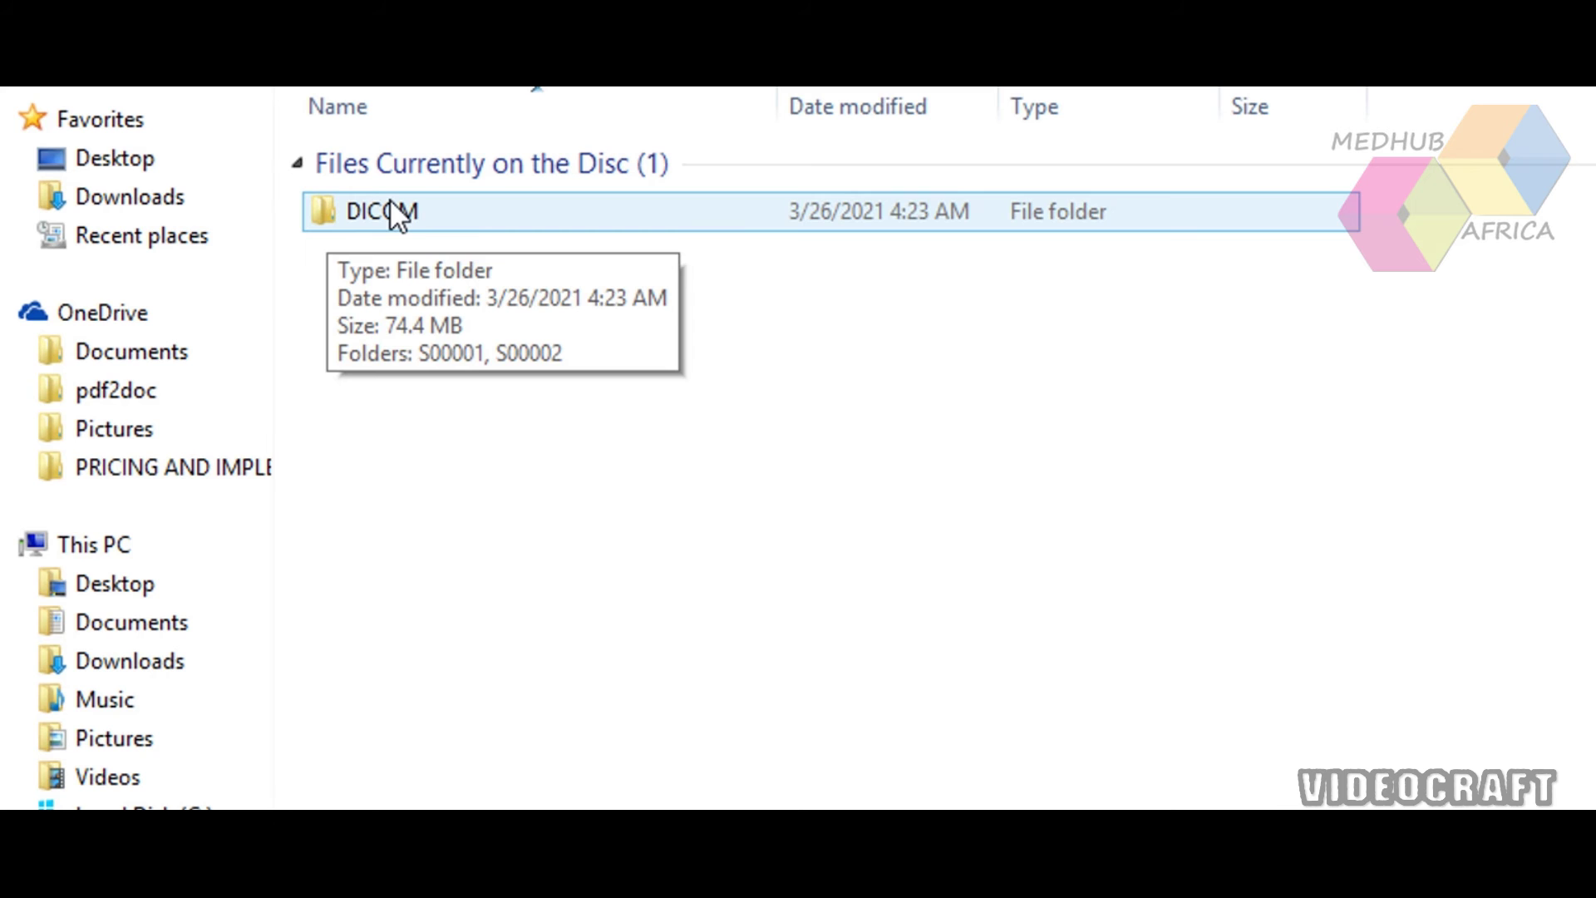
click(537, 204)
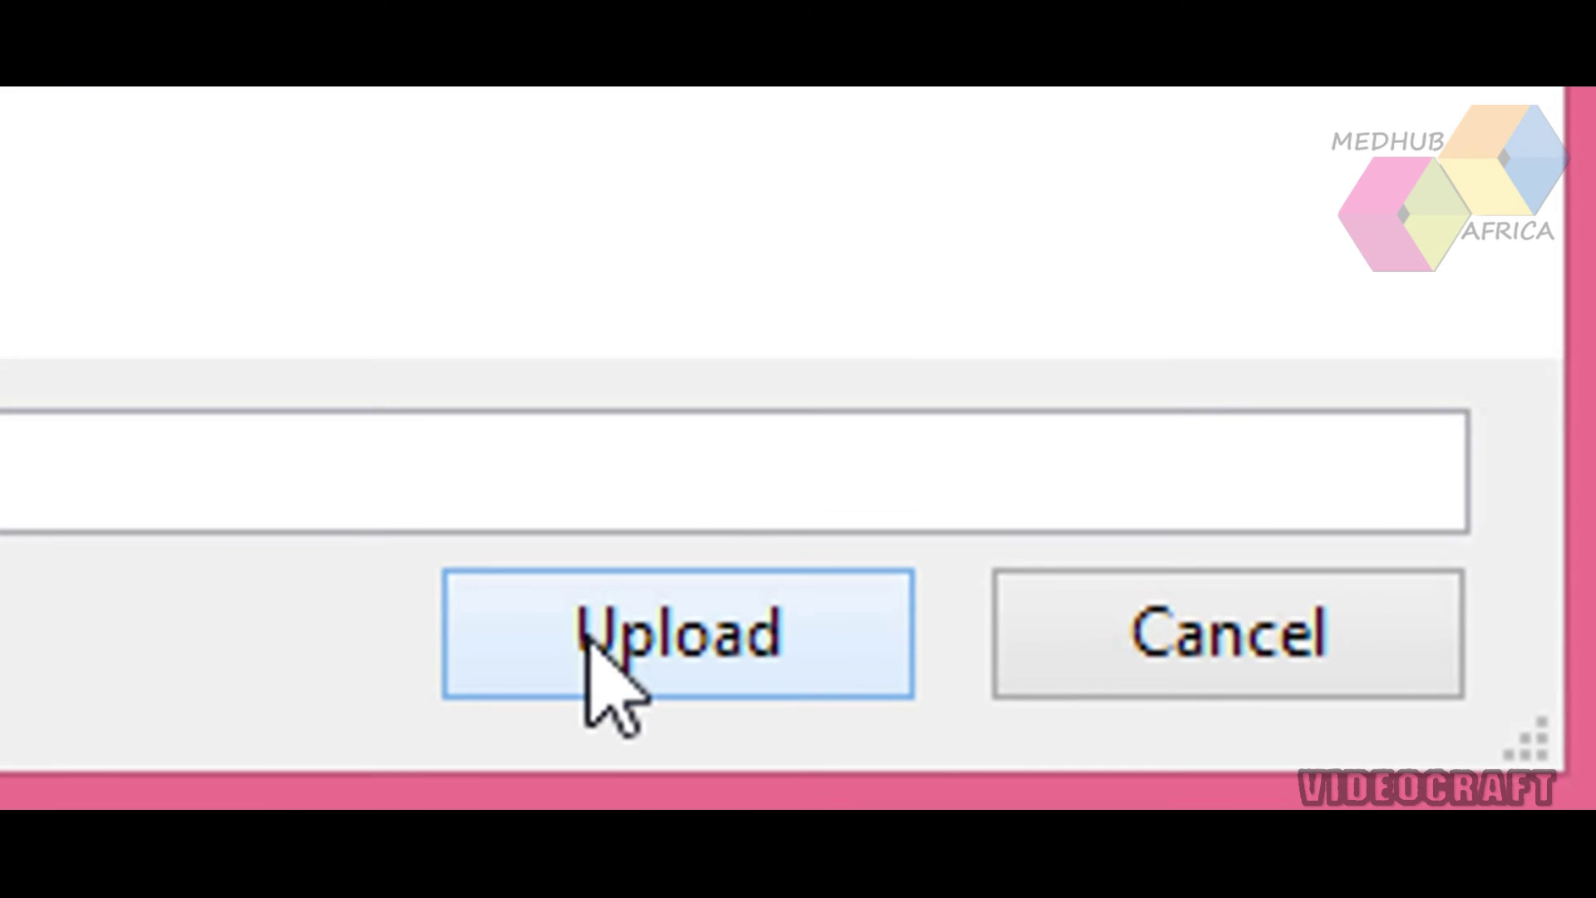
click(599, 673)
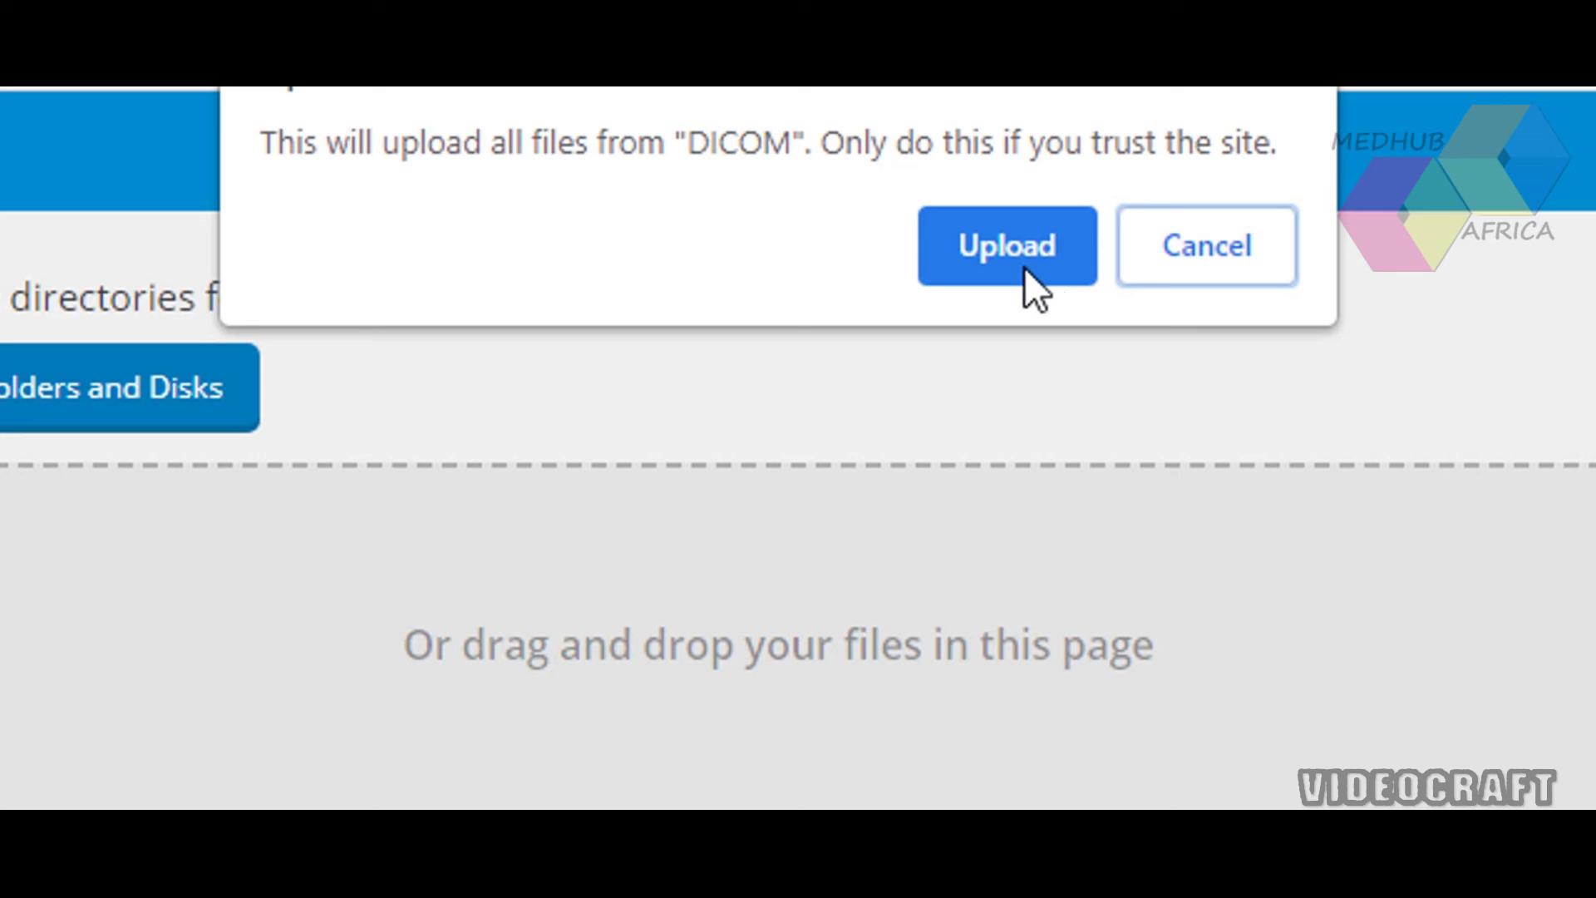
click(986, 247)
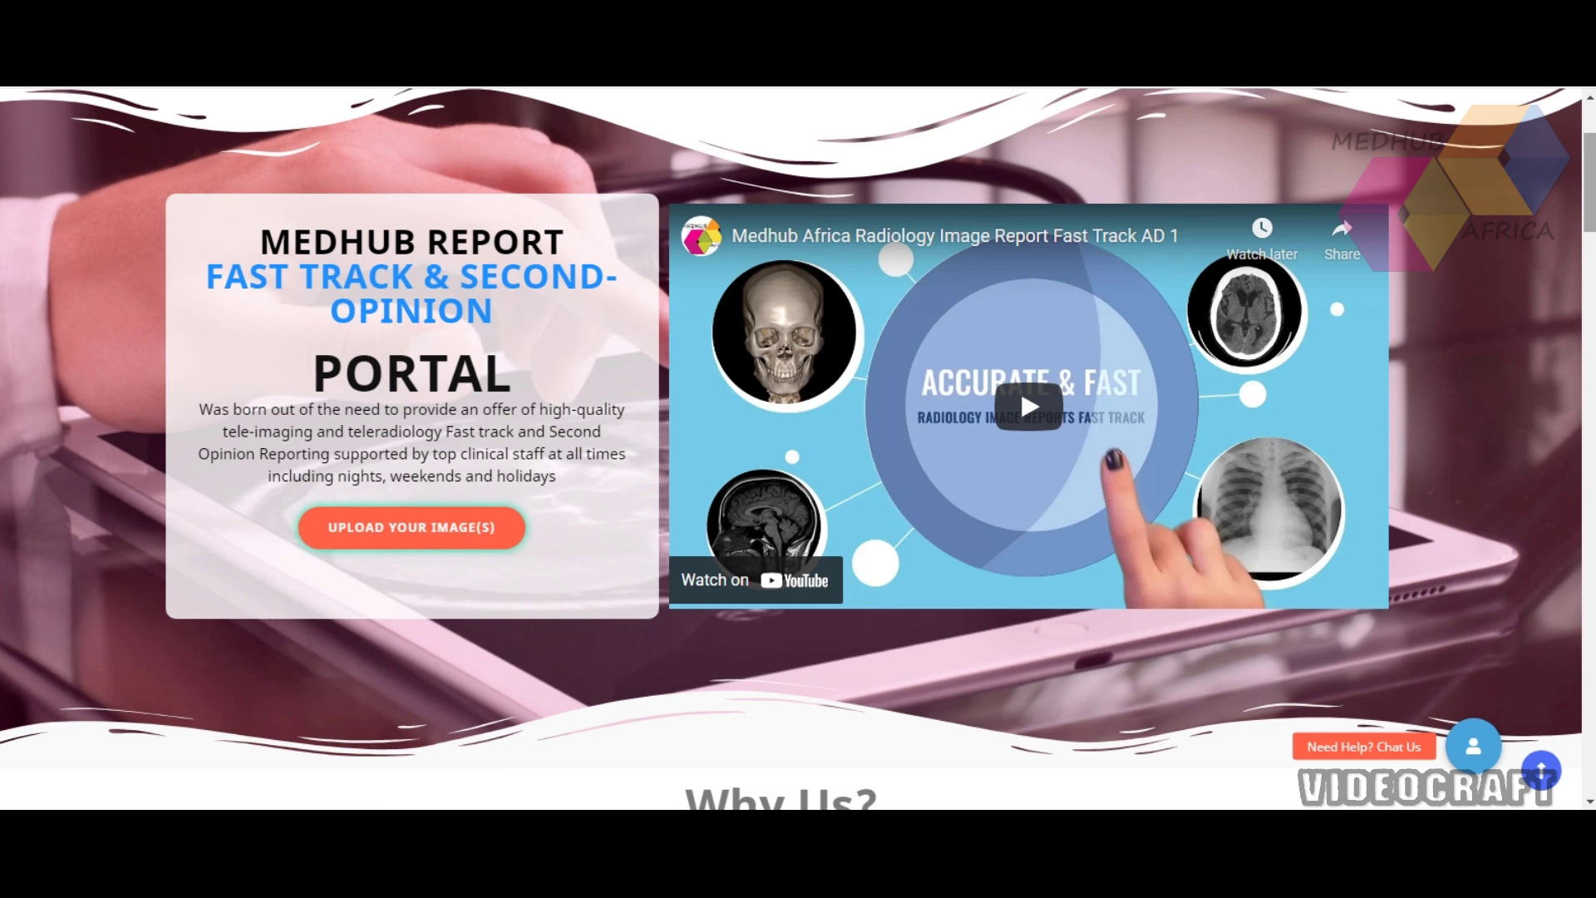
Open the Second opinion Request – CT & MRI form from the Medhub report portal page.
drag(1589, 183, 1583, 387)
click(1052, 490)
scroll(748, 457, down, 3)
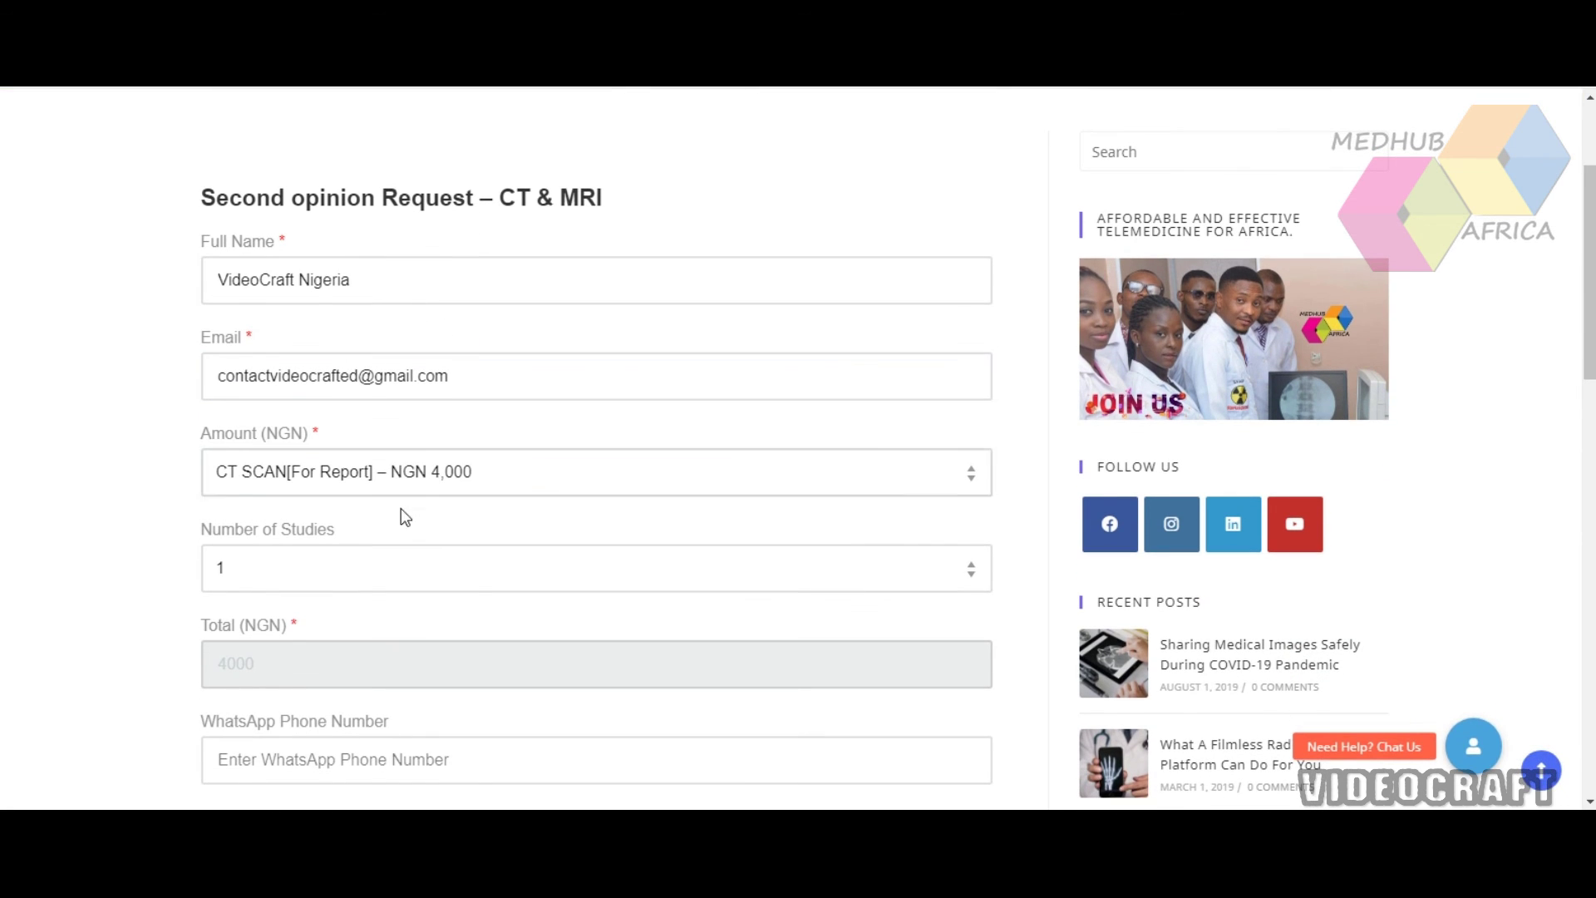
Look over the request form's additional comments field and the remaining fields down to the payment section.
scroll(407, 511, down, 6)
click(286, 453)
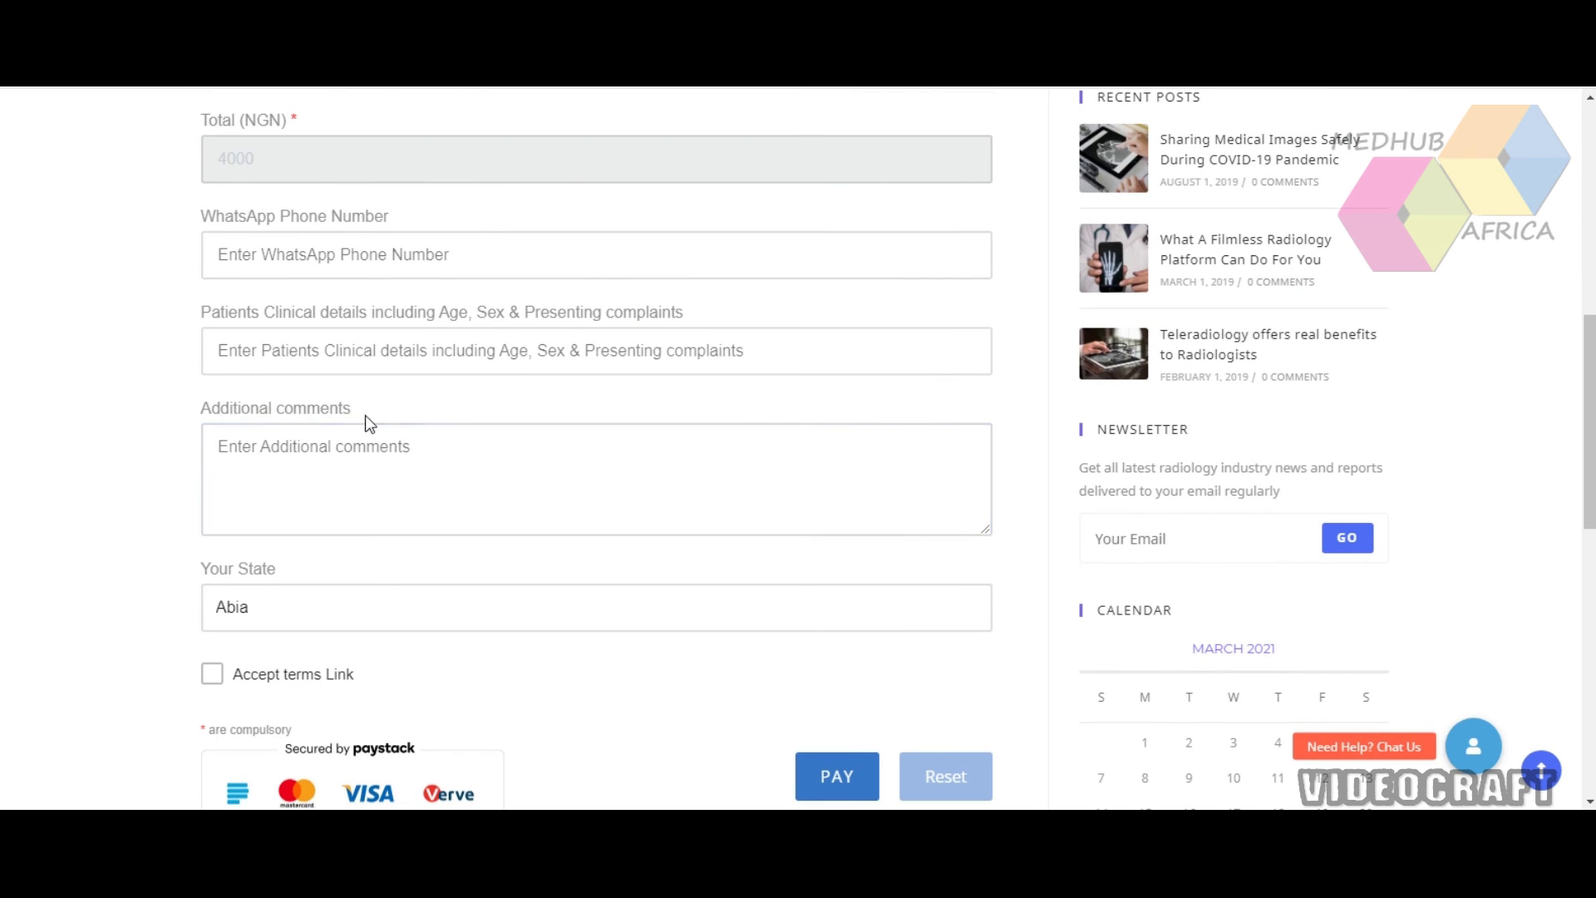
click(266, 463)
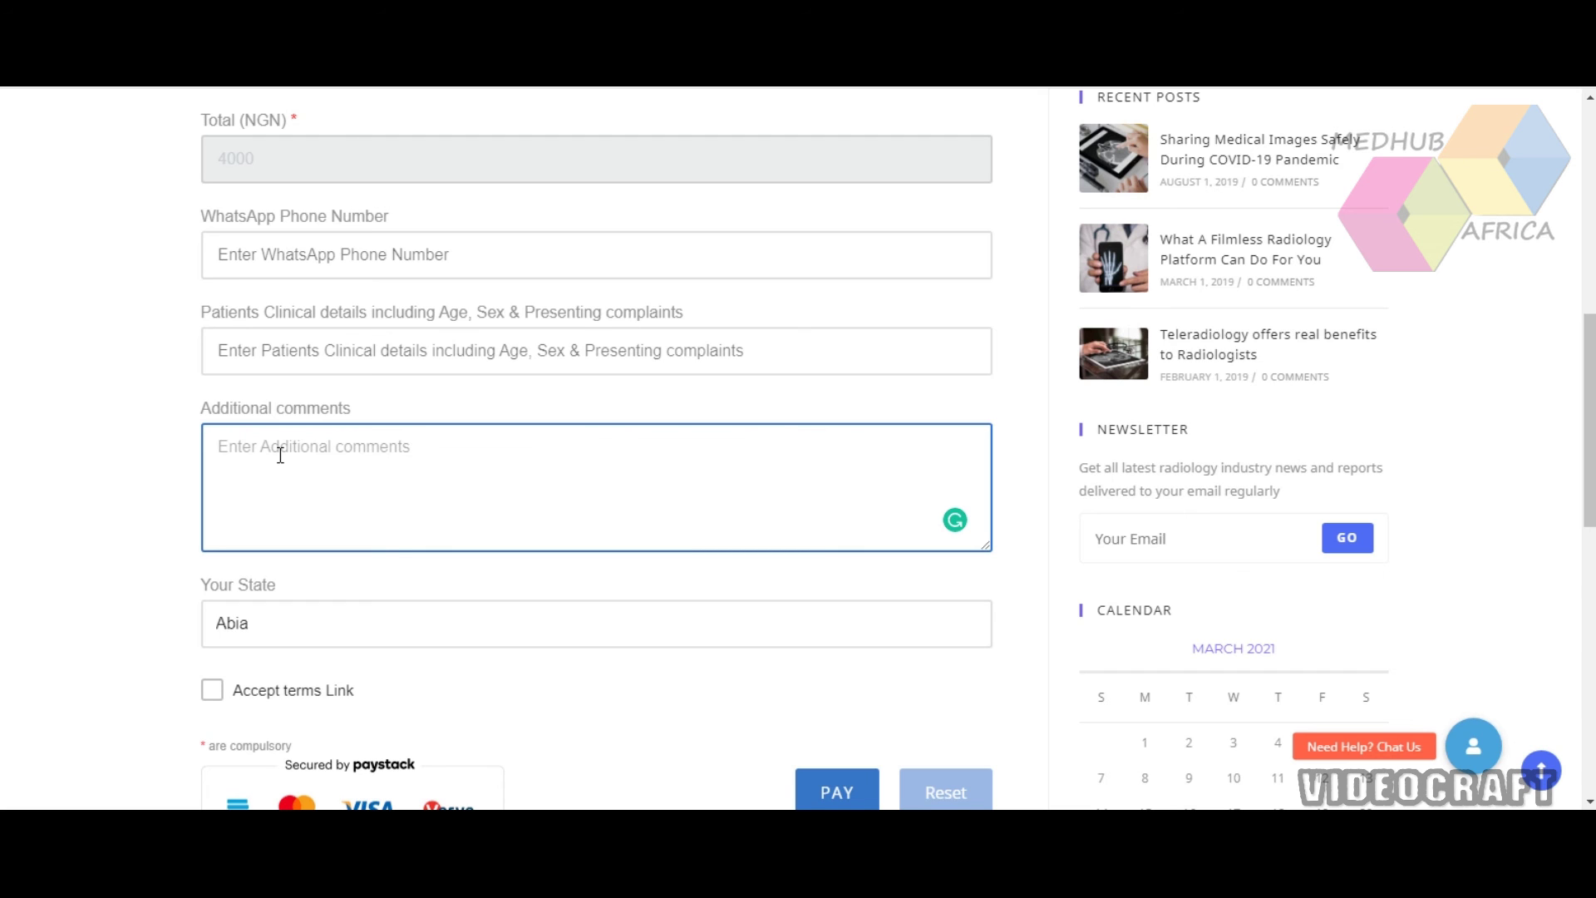
scroll(1050, 495, down, 1)
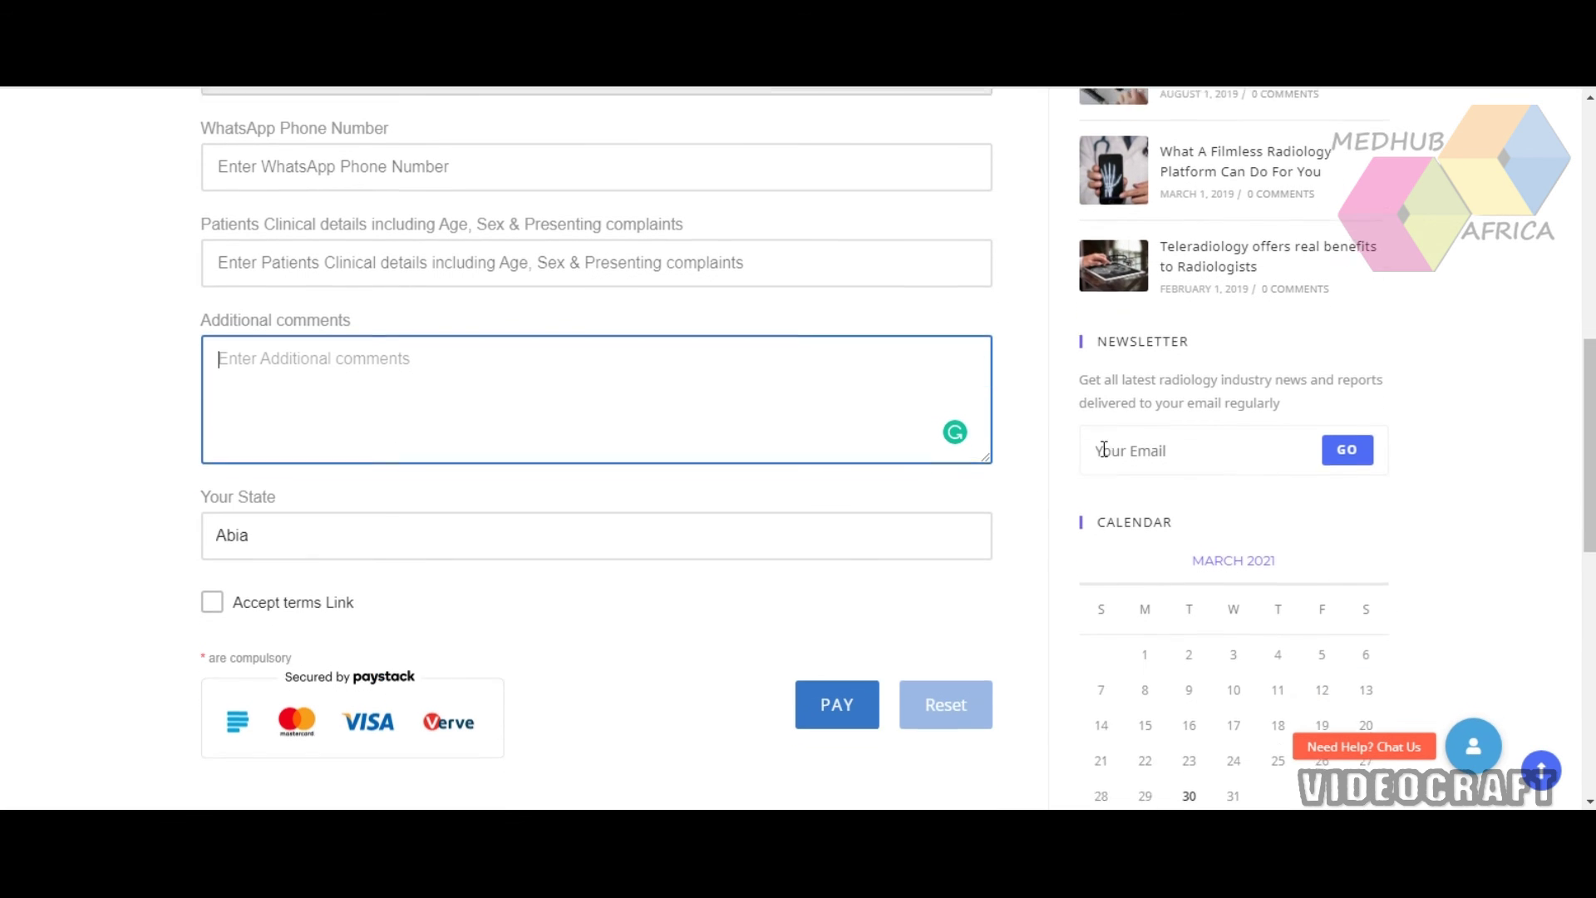